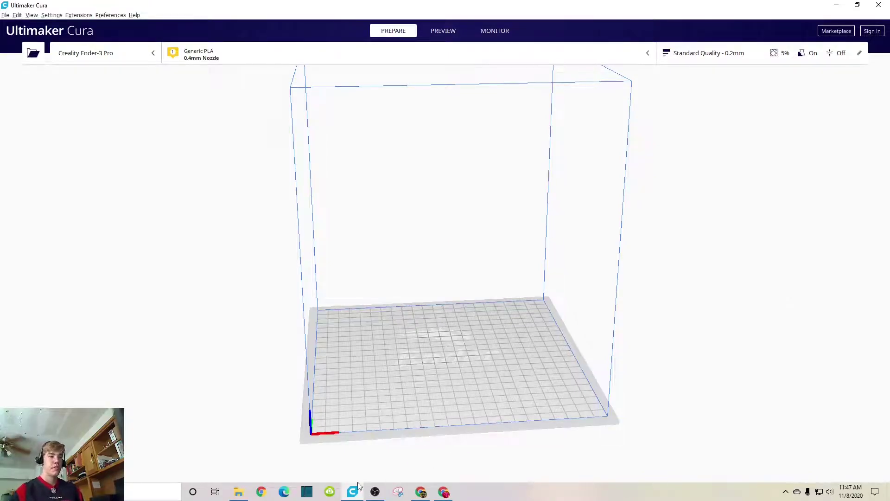
Check the Cura download page, then browse non-networked printers to add and cancel.
click(429, 493)
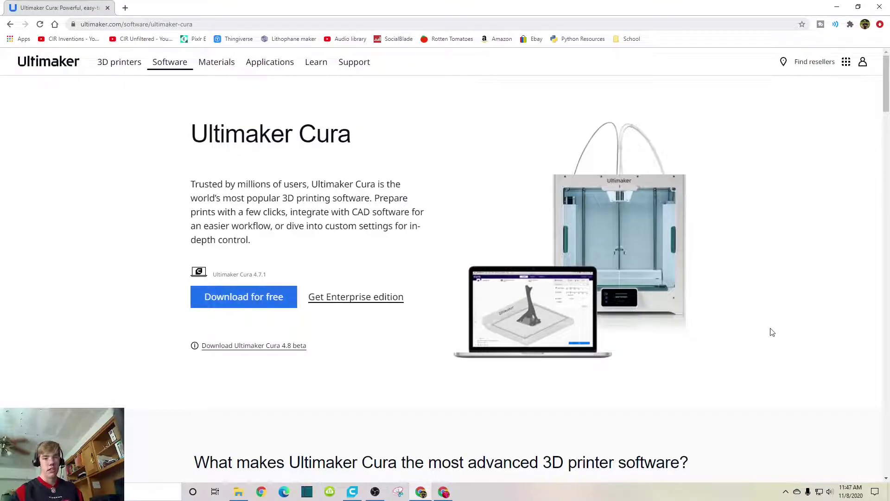
click(837, 8)
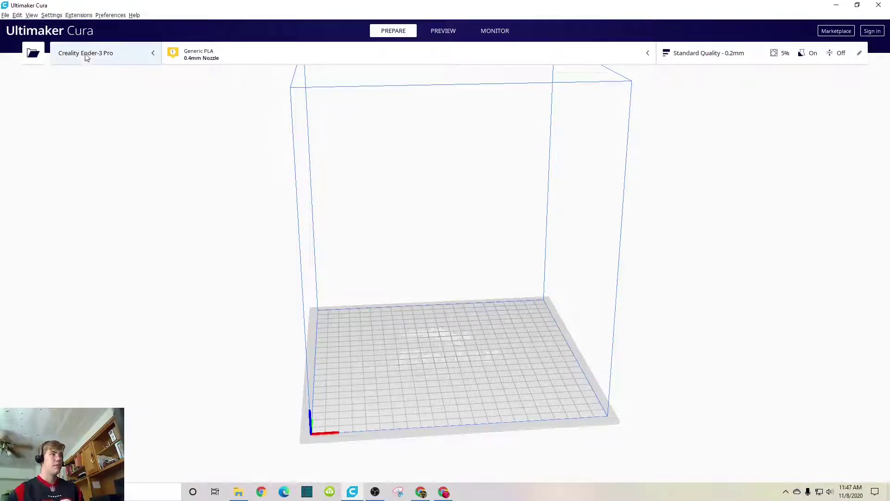
click(154, 55)
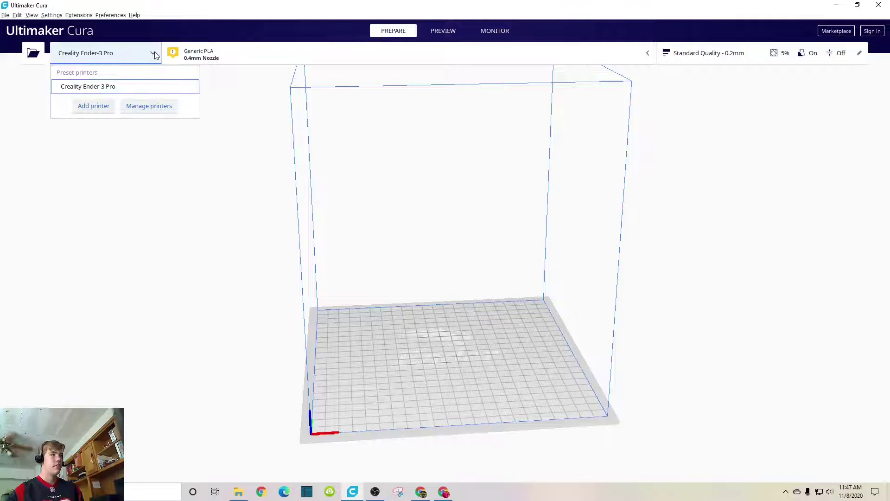
click(94, 107)
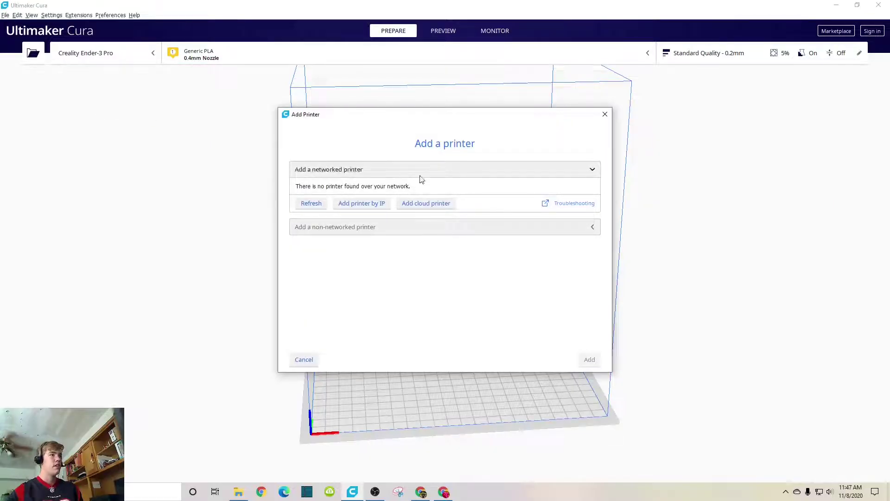
click(593, 228)
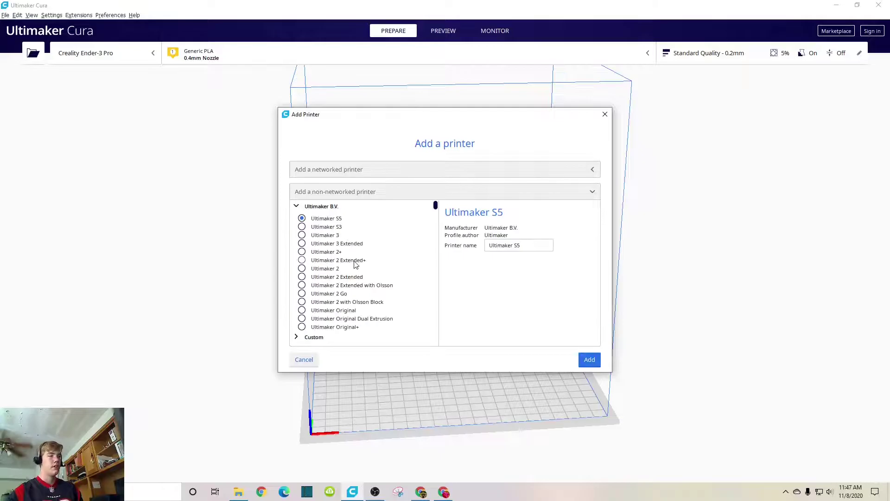
scroll(354, 263, down, 5)
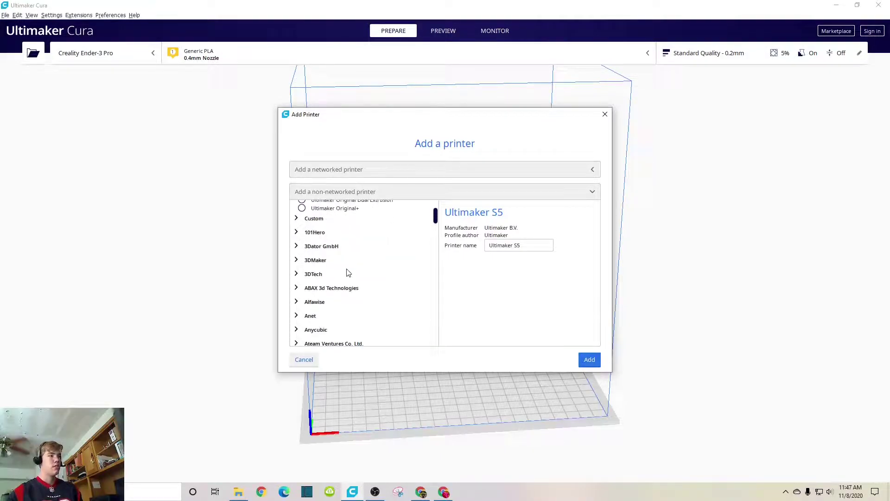
scroll(347, 263, down, 10)
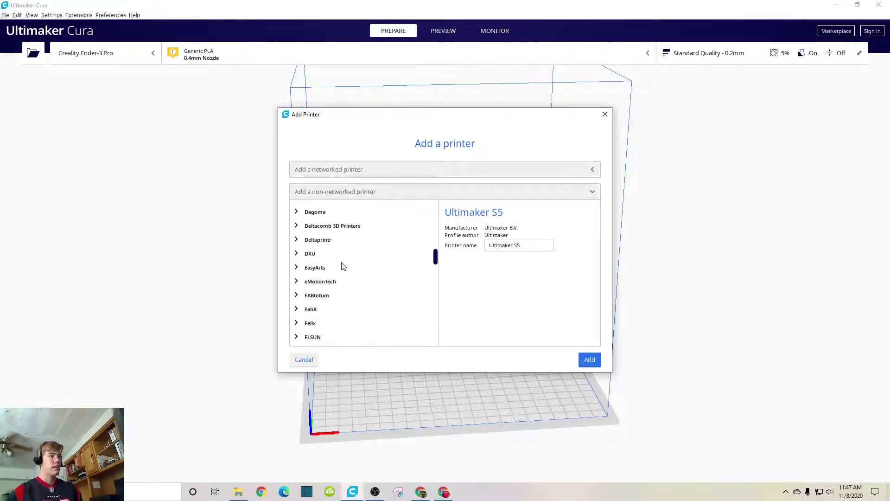
scroll(332, 260, up, 4)
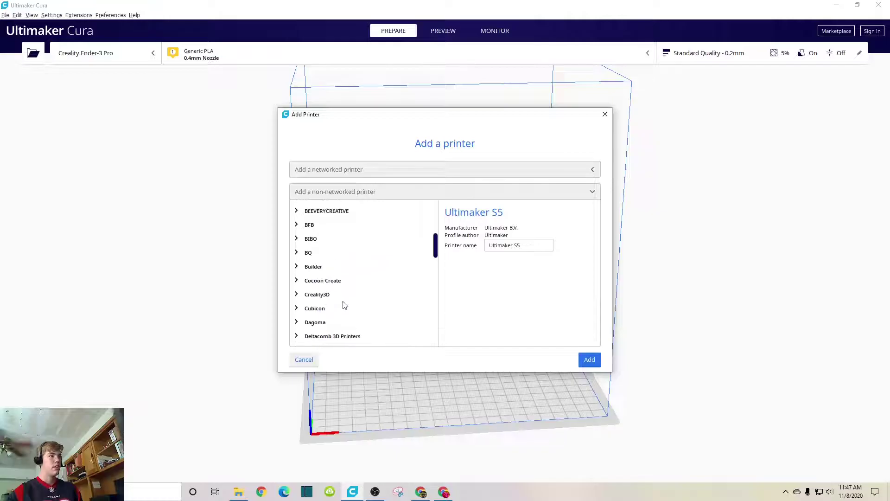
scroll(370, 308, up, 10)
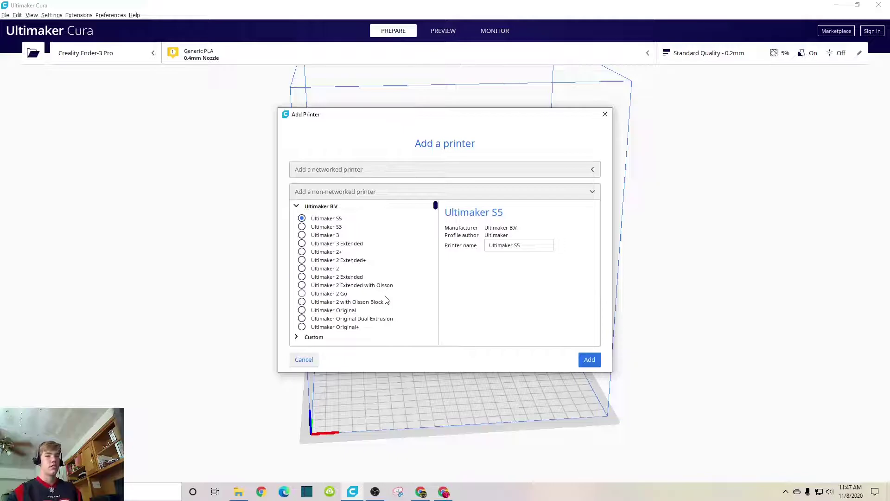
scroll(374, 276, down, 3)
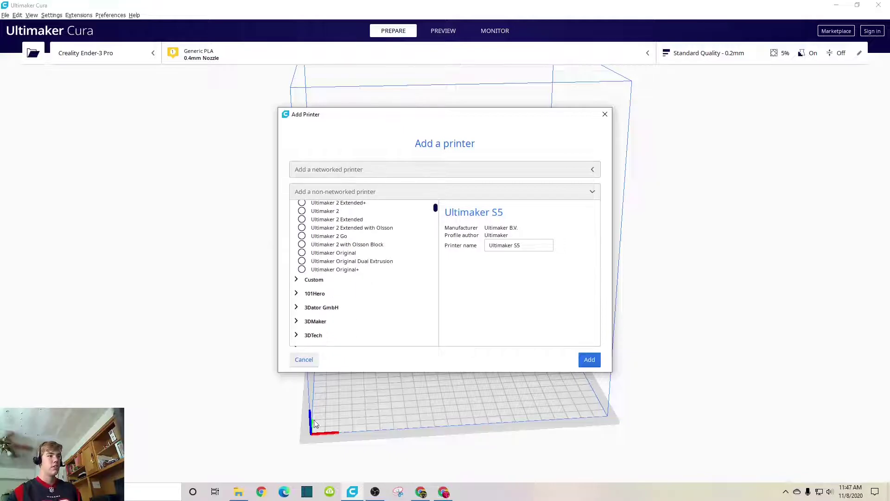
click(305, 361)
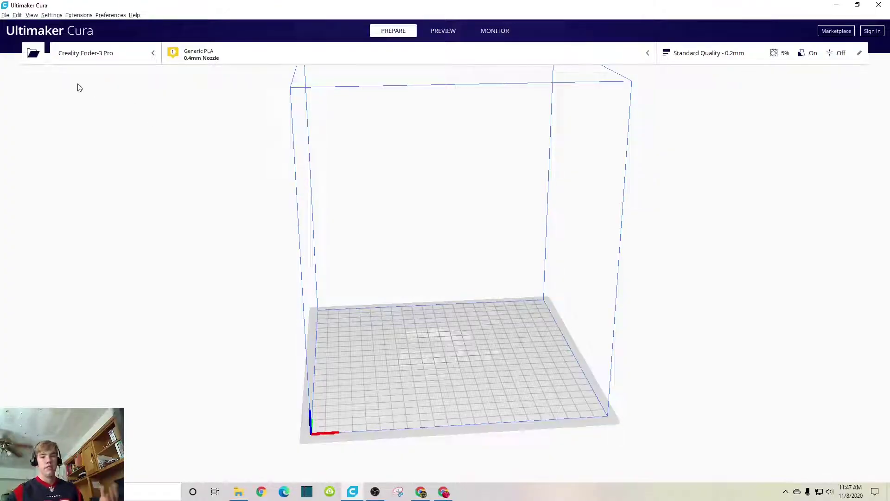
Load BigFishA from the 3d prints > models folder onto the build plate.
click(31, 59)
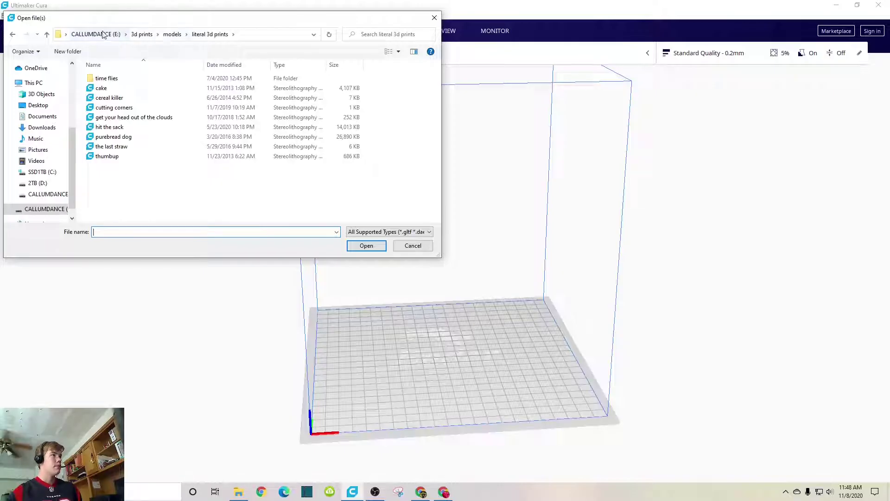
click(141, 34)
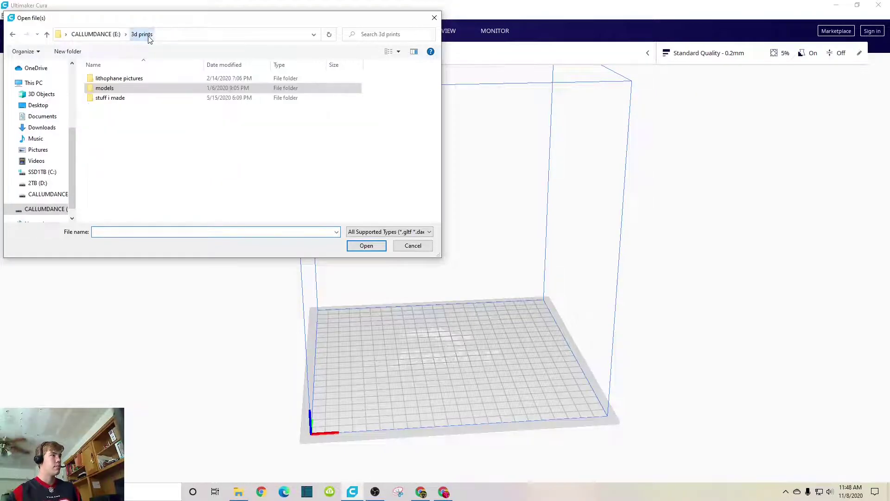
double_click(137, 92)
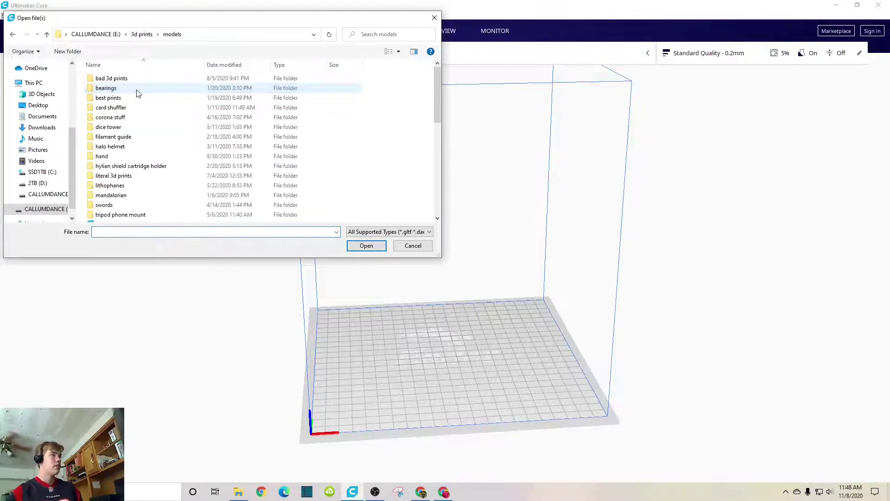
scroll(160, 176, down, 5)
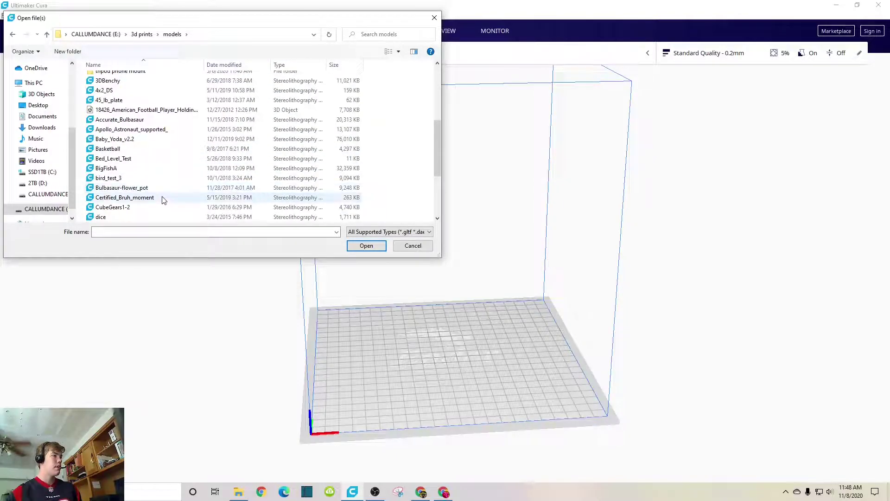
click(116, 171)
click(366, 245)
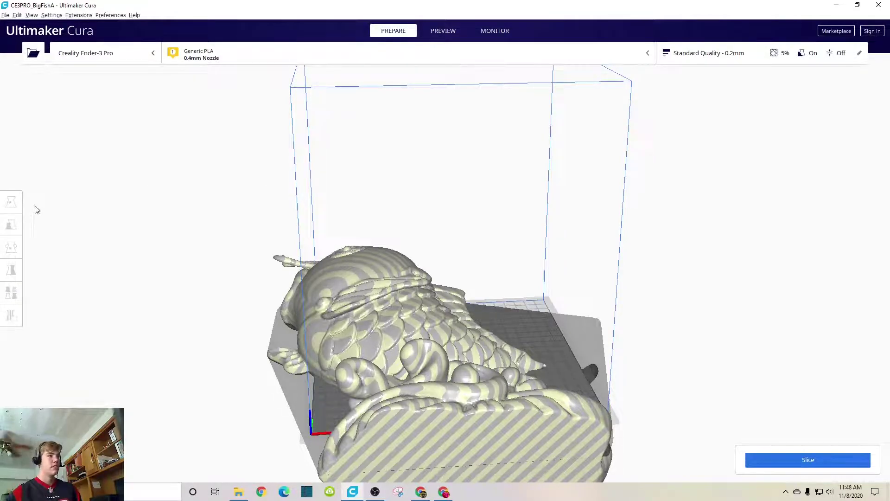
Select the fish, nudge it sideways, and set its X position to 50 mm.
click(352, 318)
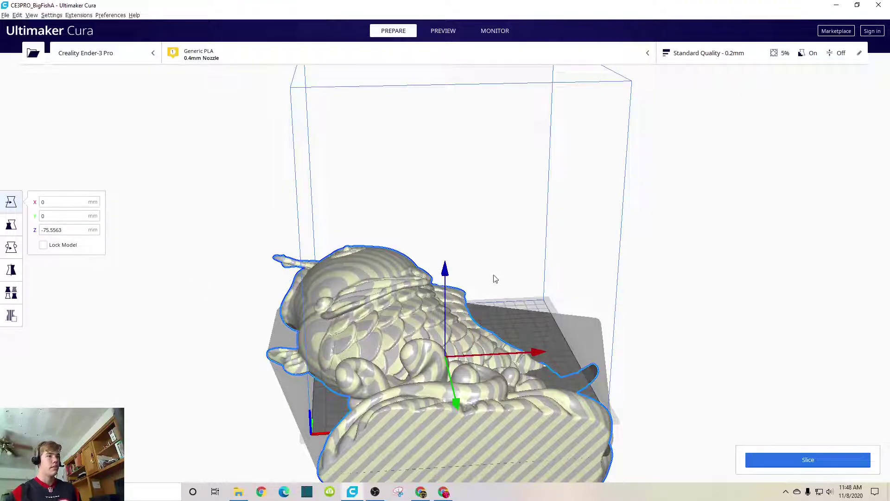
mouse_move(452, 361)
mouse_down()
mouse_move(475, 358)
mouse_move(439, 346)
mouse_move(392, 354)
mouse_move(463, 361)
mouse_up()
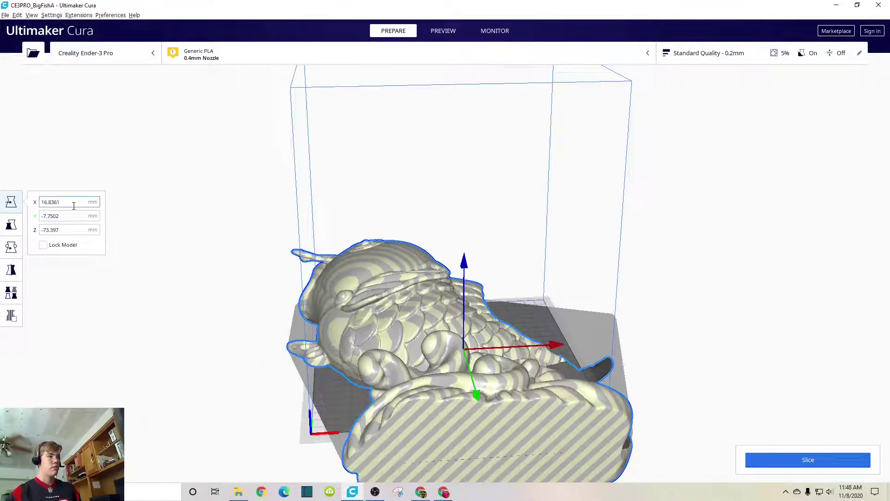
drag(74, 205, 39, 204)
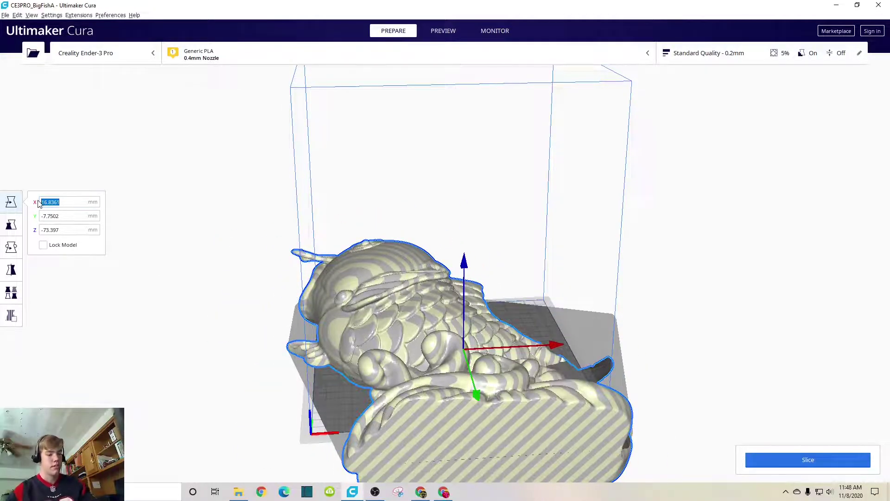
text(50)
key(Return)
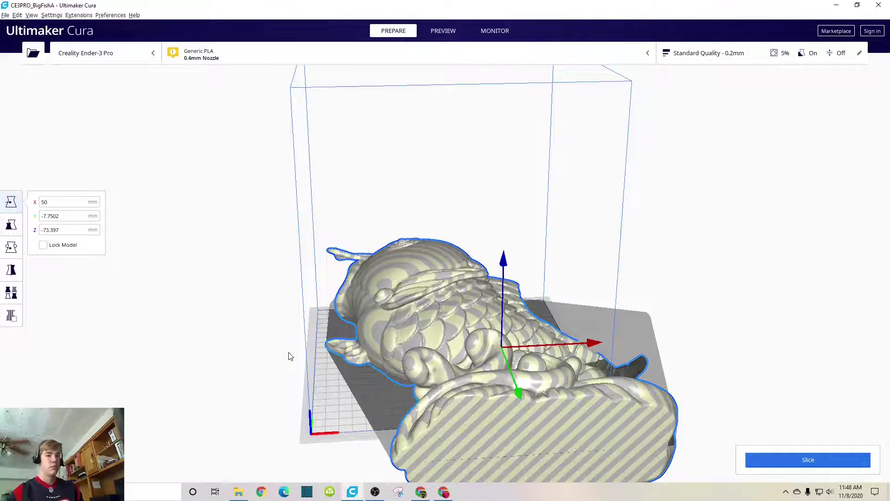
Scale the fish uniformly to 50% via the X scale field.
click(11, 225)
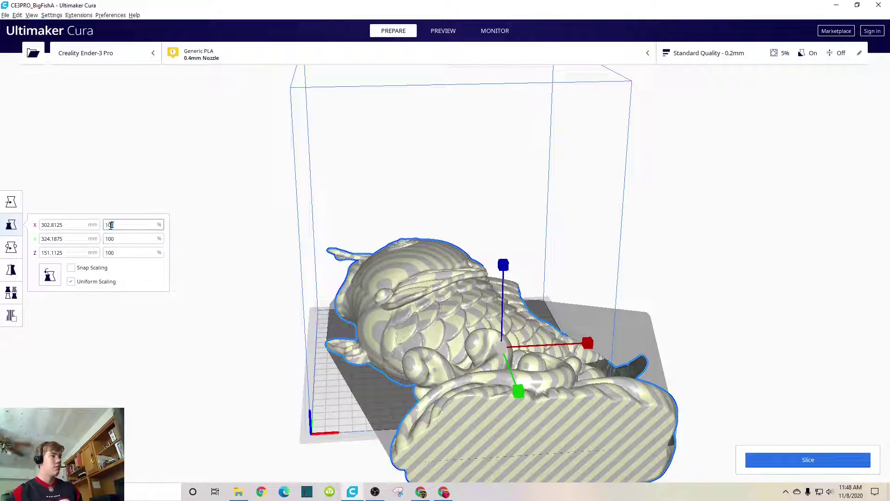
drag(110, 226, 102, 230)
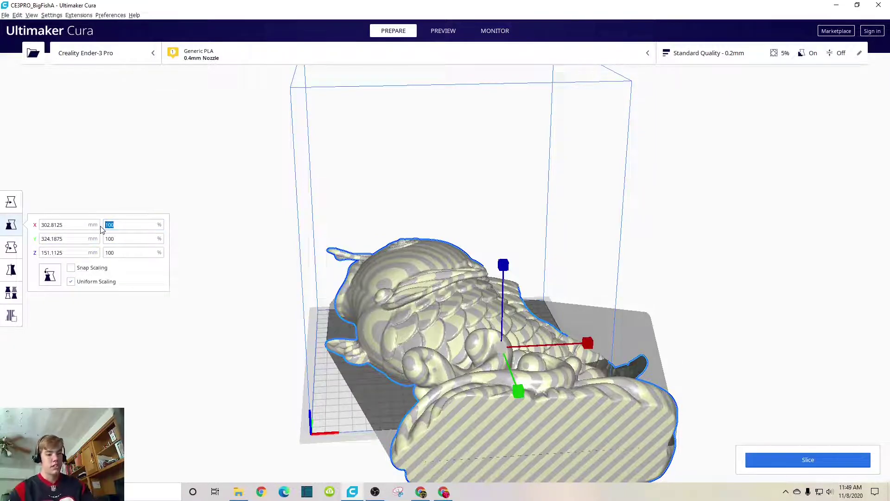
text(50)
key(Return)
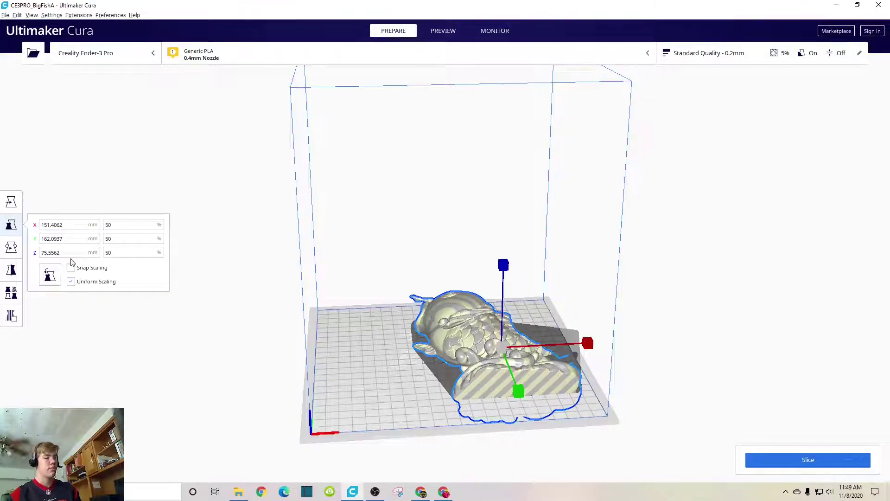
Try a non-uniform 80% X stretch, then undo it with Ctrl+Z.
click(76, 284)
click(119, 225)
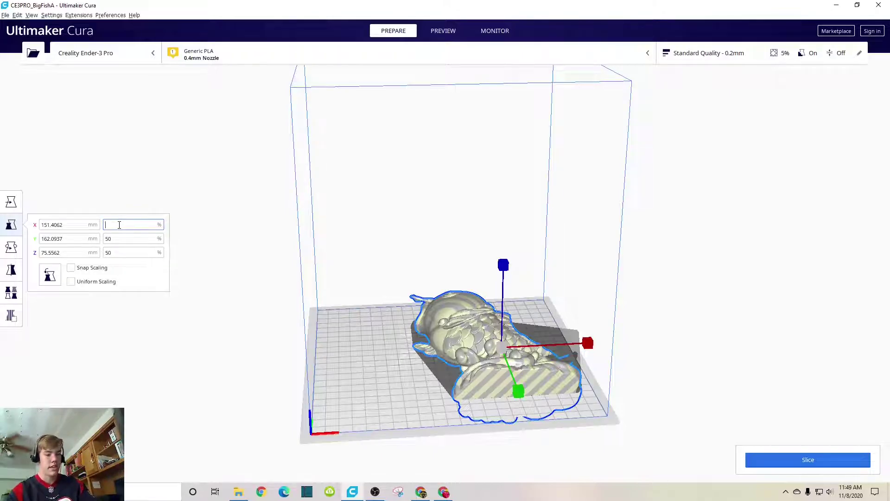
text(80)
key(Return)
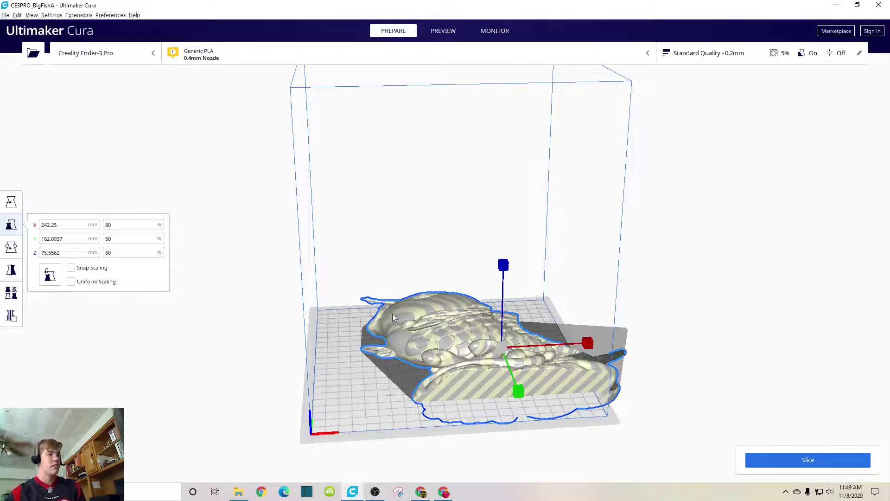
key(ctrl+z)
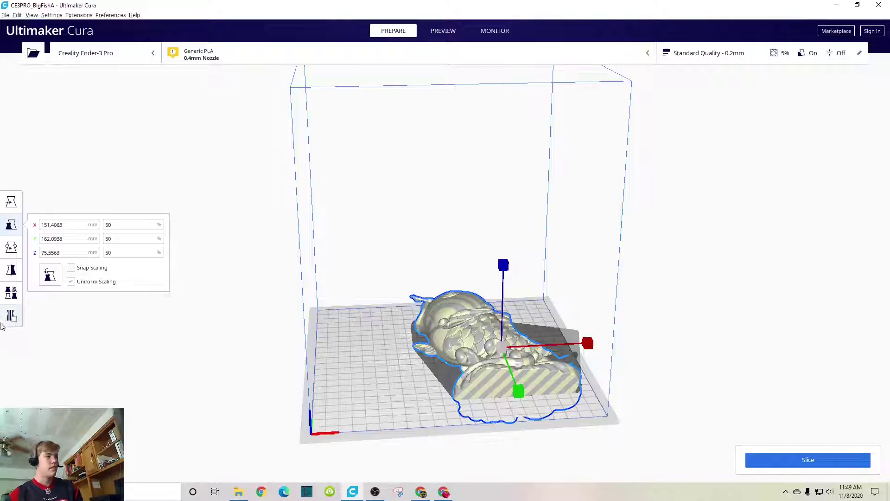
Rotate the fish upright about the X axis and drop it to Z 0.
click(12, 249)
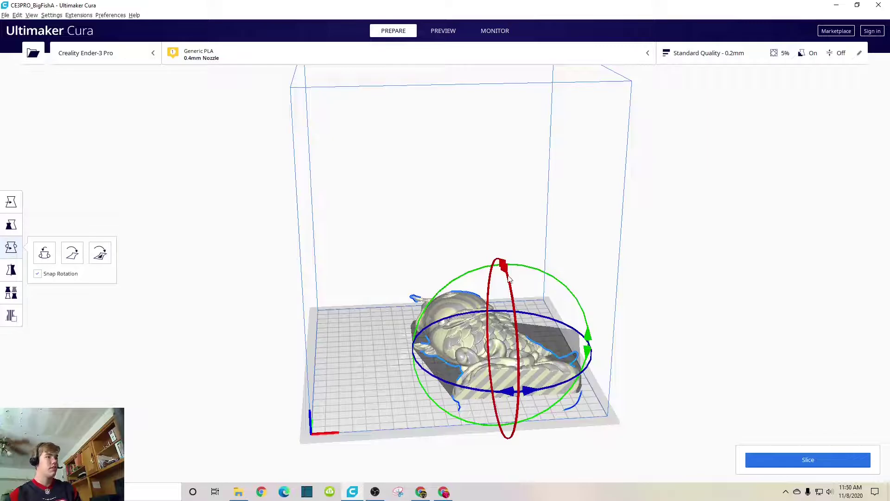
drag(508, 277, 520, 454)
key(t)
double_click(70, 231)
text(0)
key(Return)
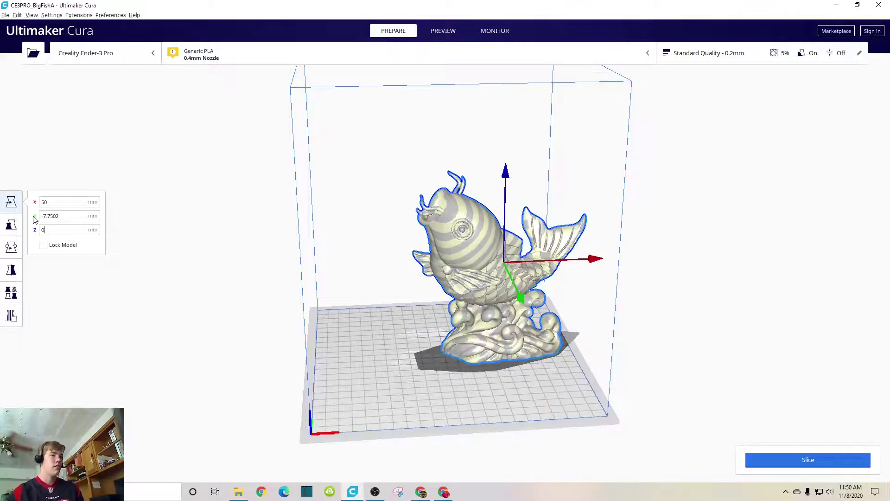
Slide the koi fish left across the plate and deselect it.
right_drag(500, 380, 546, 396)
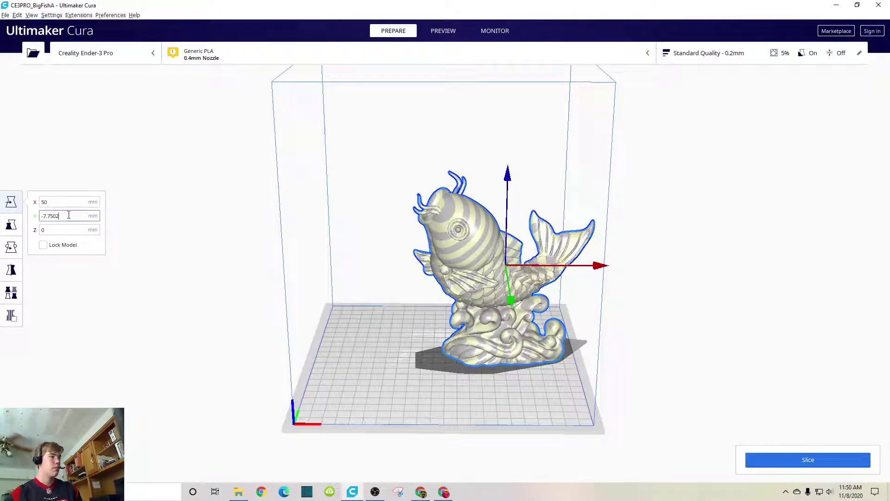
drag(514, 268, 463, 269)
click(675, 325)
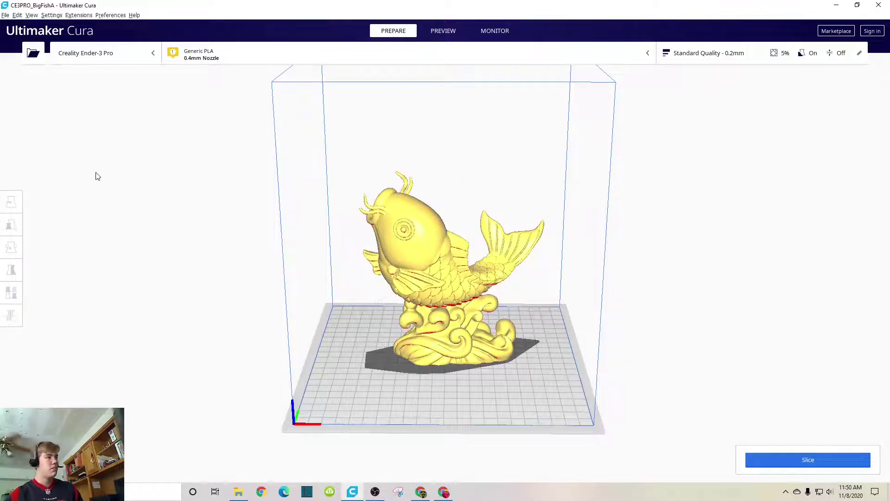
Turn the fish about its vertical axis and tilt it on another axis.
click(446, 302)
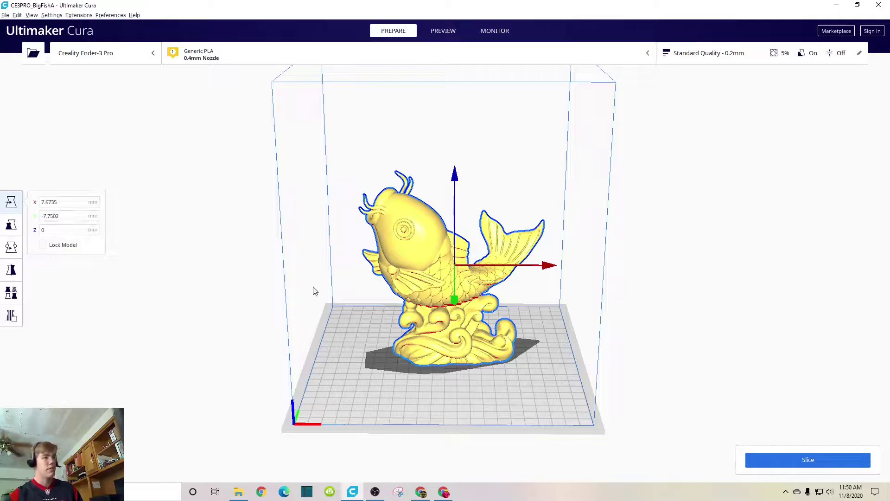
mouse_move(555, 340)
right_down()
mouse_move(532, 323)
mouse_move(562, 280)
mouse_move(558, 231)
mouse_move(557, 333)
right_up()
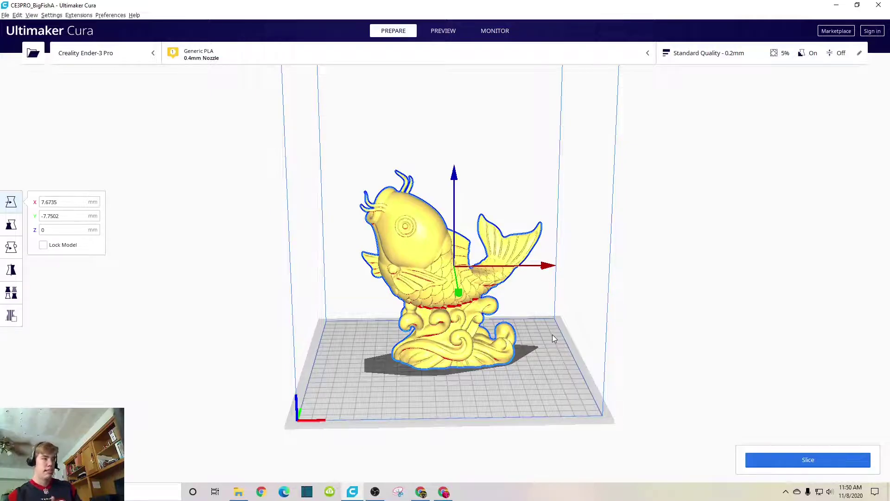
click(11, 248)
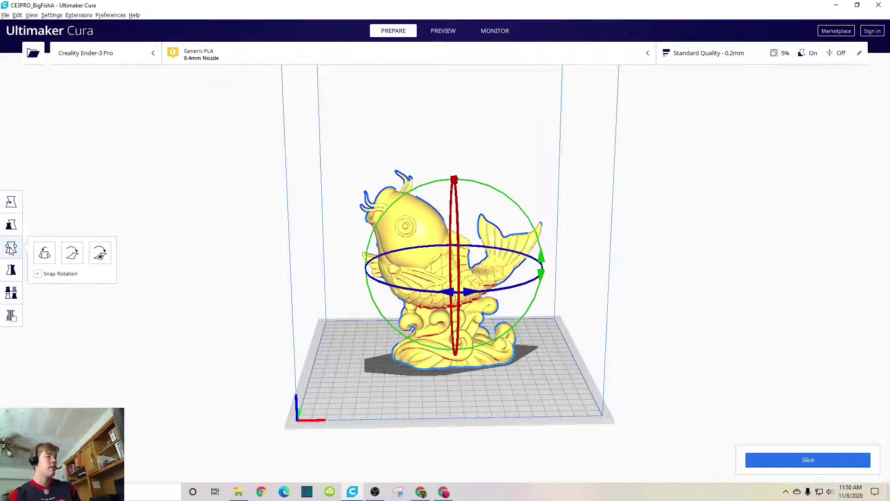
drag(512, 286, 542, 262)
drag(453, 204, 452, 157)
Cycle through the per-model settings, move and scale tools, then deselect the fish.
click(11, 292)
click(11, 292)
click(11, 201)
click(13, 227)
click(12, 247)
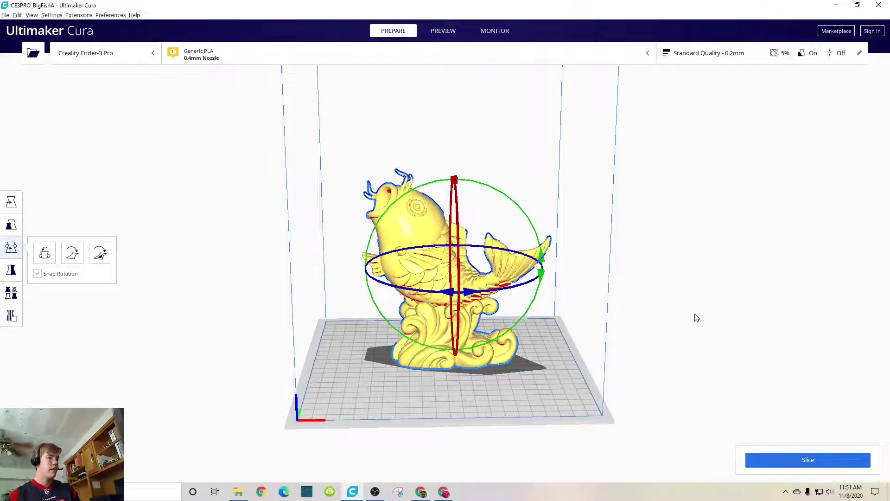
click(723, 319)
right_drag(351, 318, 342, 337)
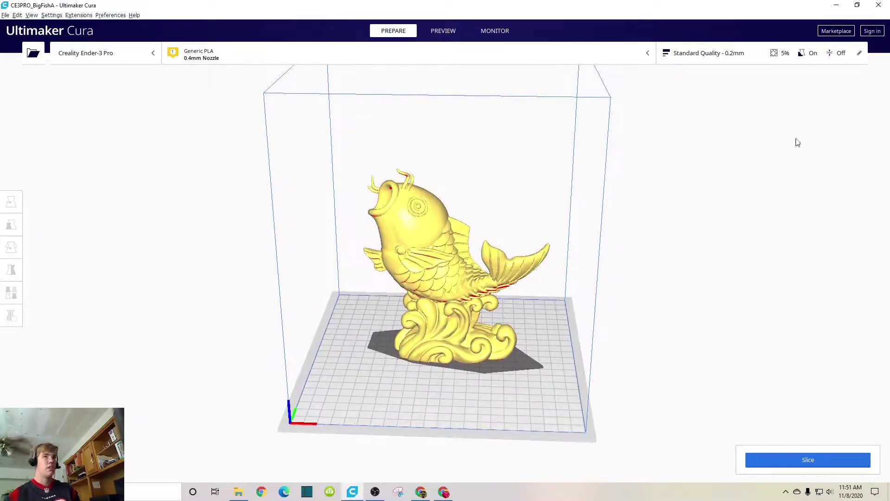
Open the custom print settings and show the quality profile list.
click(747, 60)
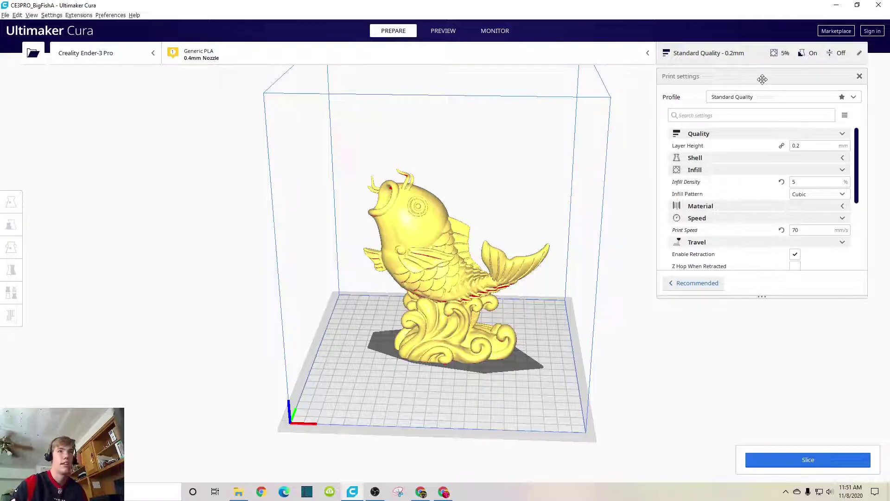
click(800, 100)
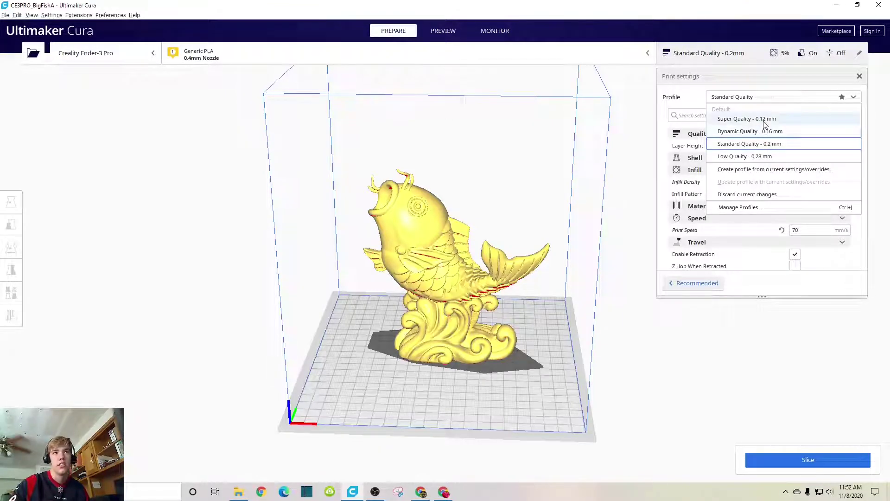
Close the profile list, peek at Shell settings, and keep the Cubic infill pattern.
click(859, 97)
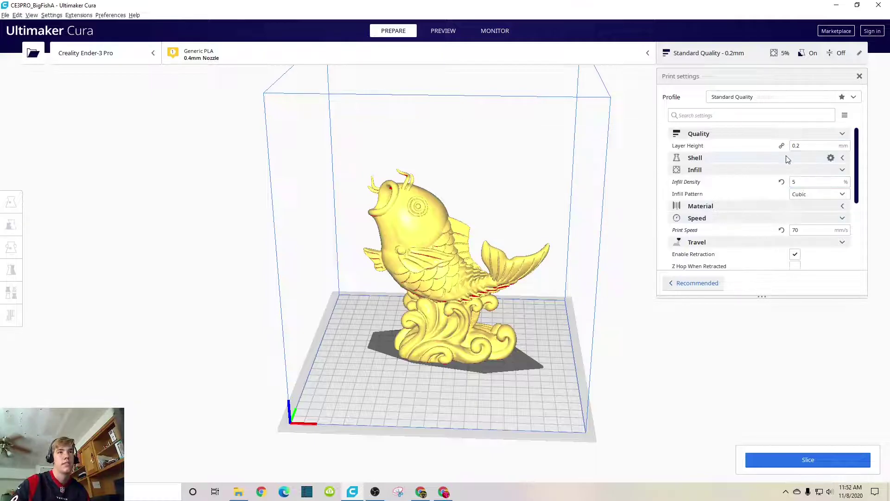
click(843, 158)
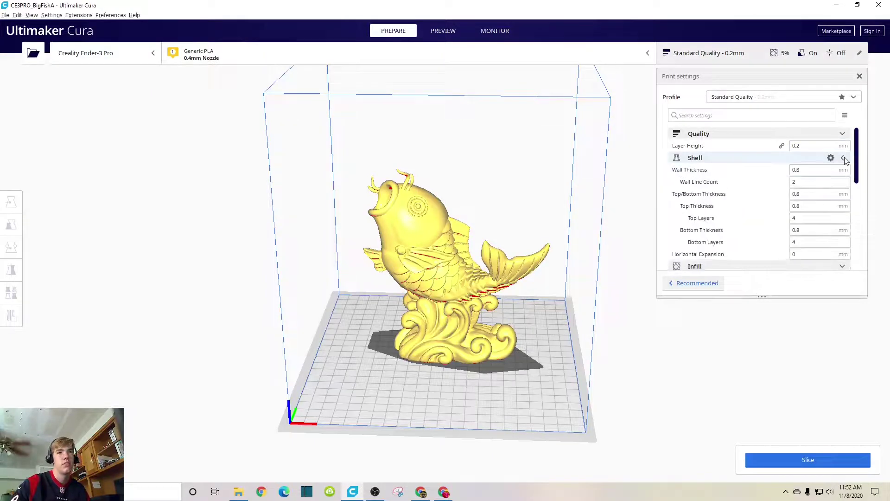
click(843, 159)
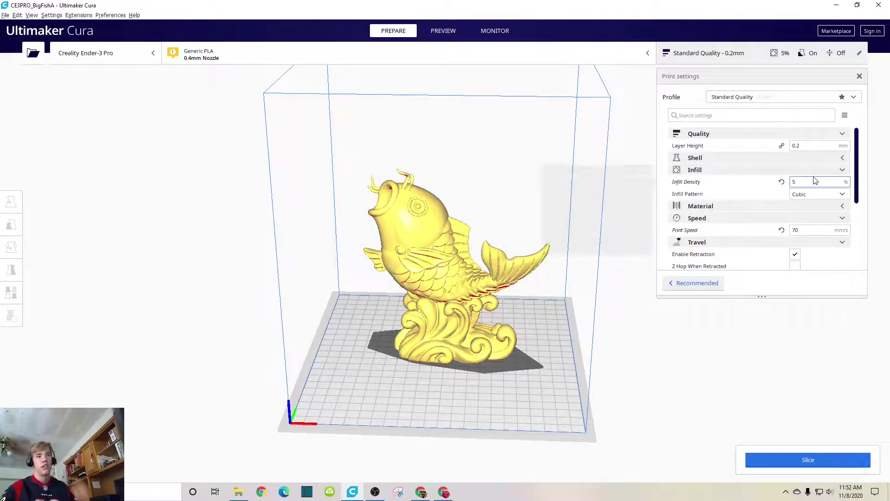
click(821, 197)
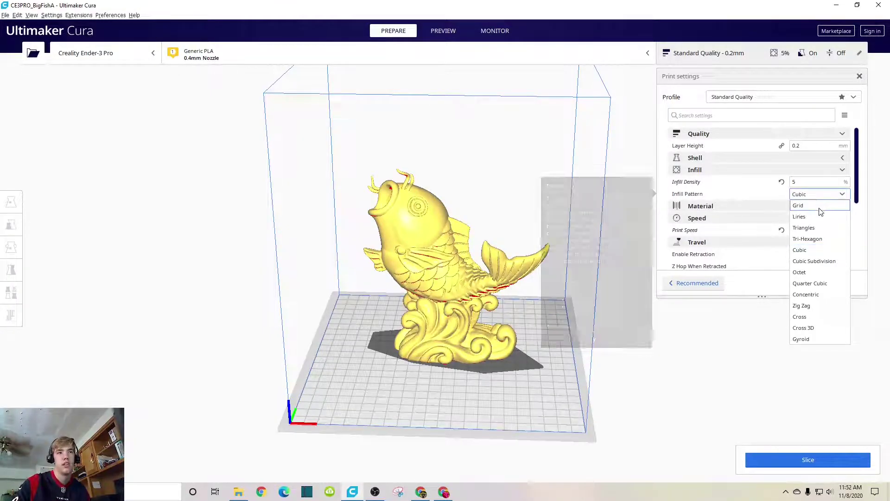
click(823, 251)
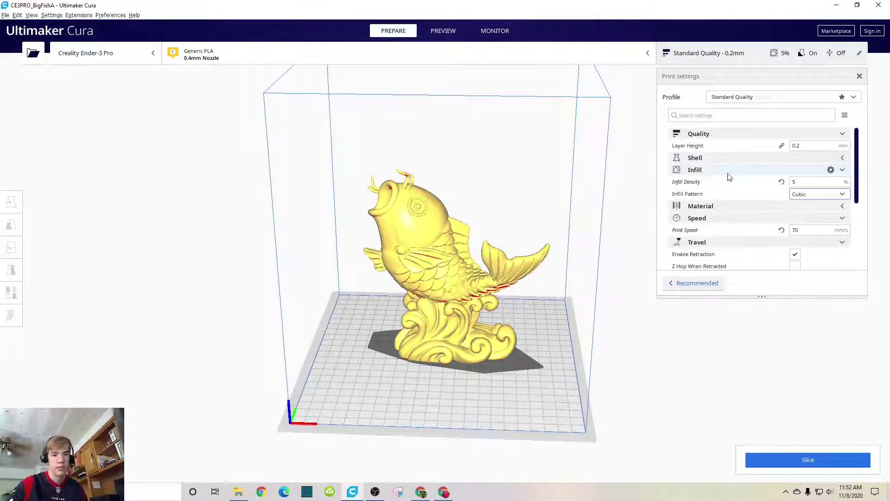
Change Infill Density to 15%, then return it to 5%.
mouse_move(730, 181)
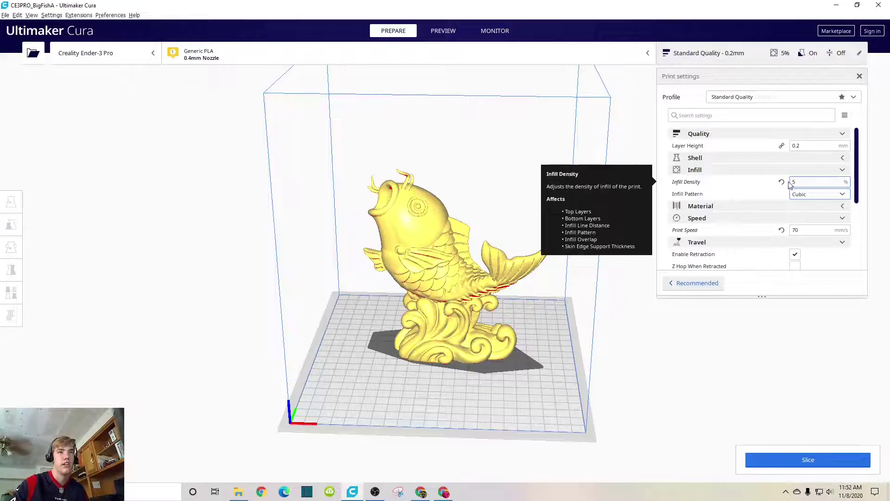
click(804, 183)
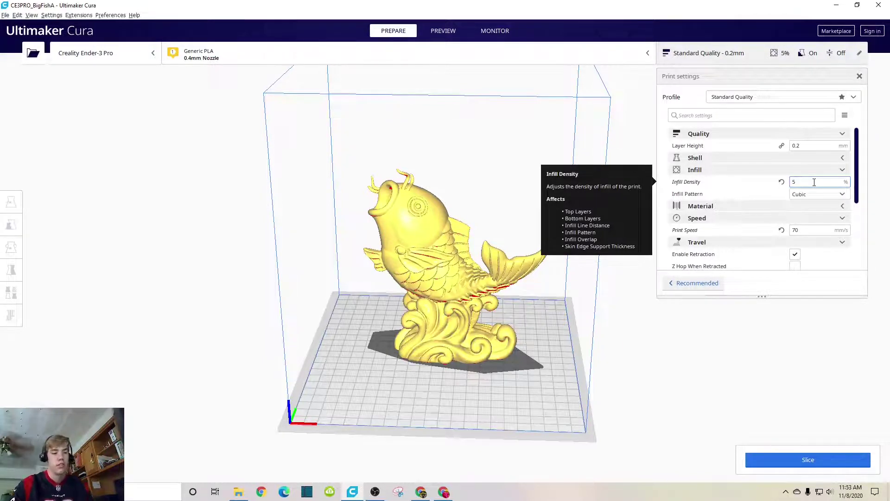
key(BackSpace)
text(10)
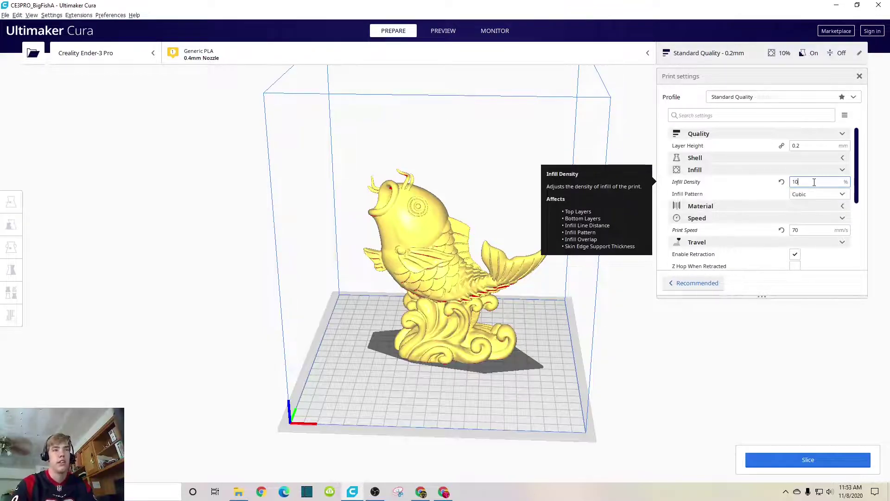
key(BackSpace)
text(5)
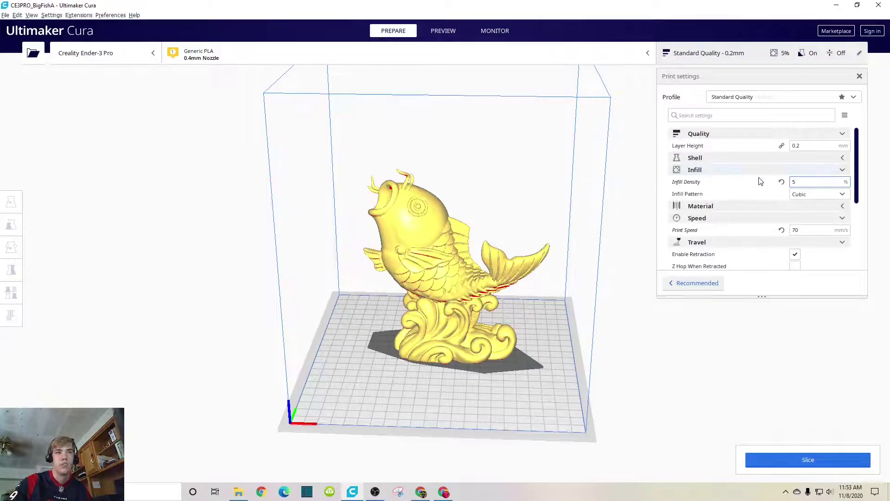
scroll(758, 181, down, 1)
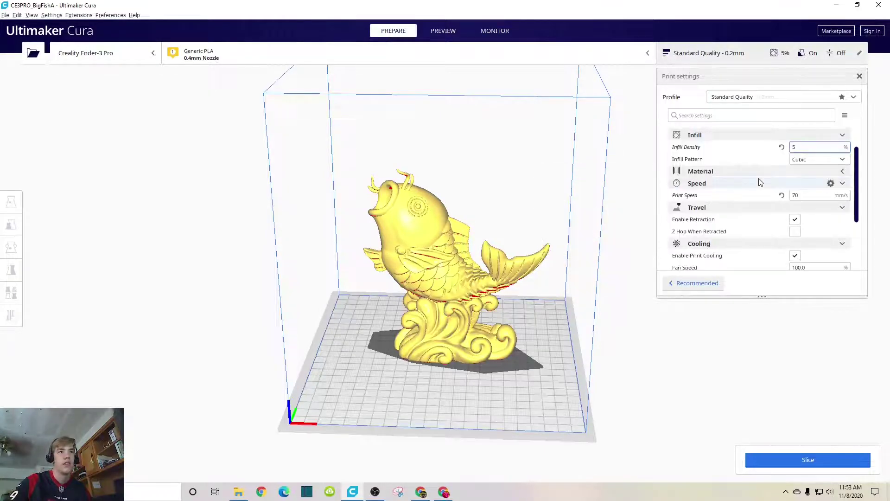
click(844, 173)
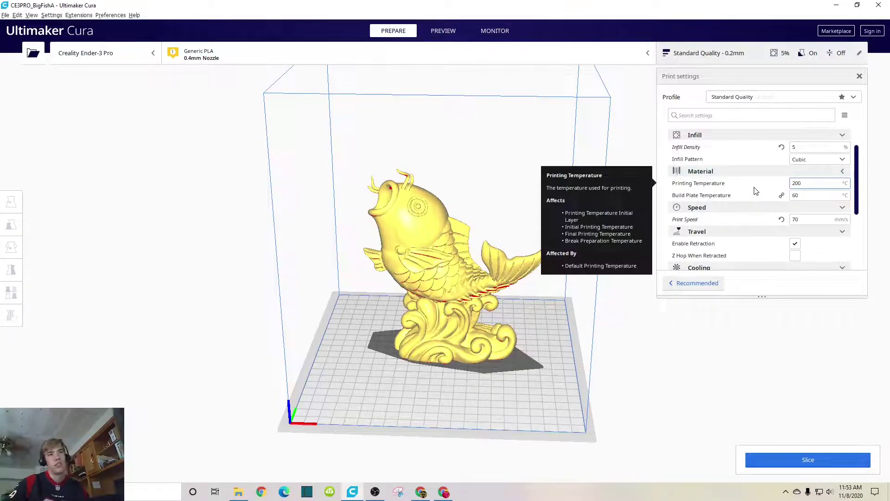
key(Tab)
mouse_move(824, 195)
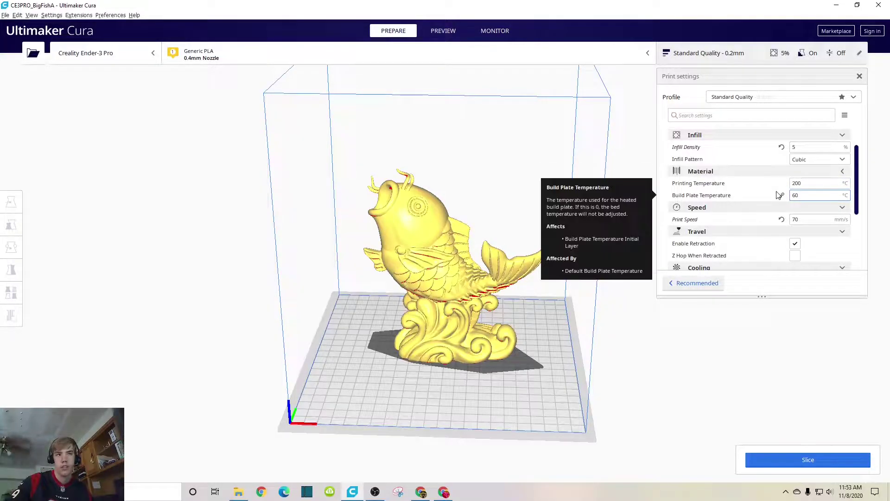
mouse_move(755, 186)
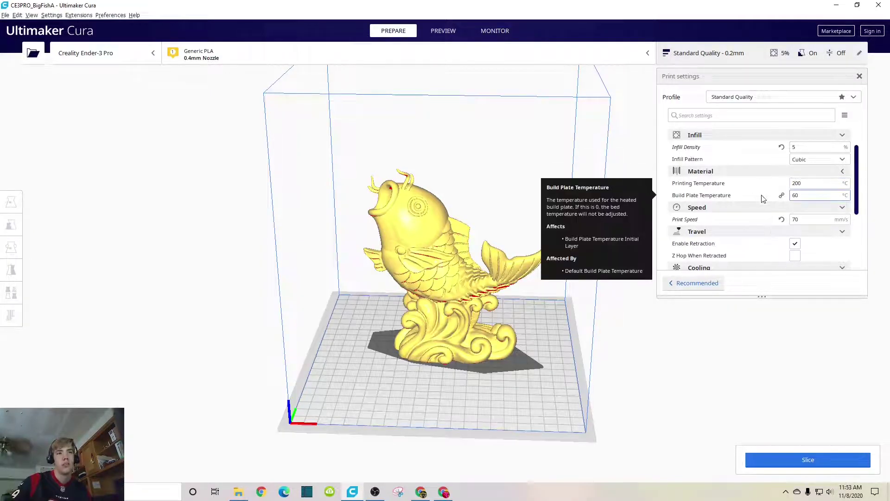
Try print speeds of 40, 50 and 100 before settling on 70 mm/s.
click(843, 172)
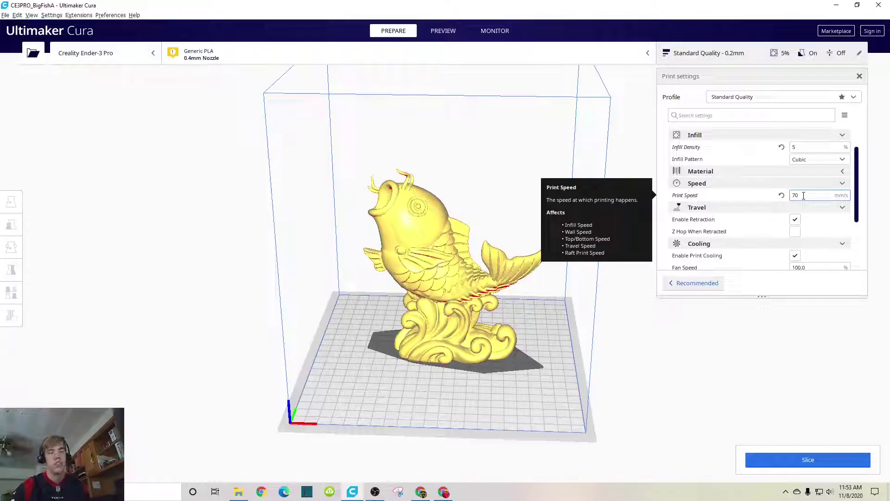
click(803, 195)
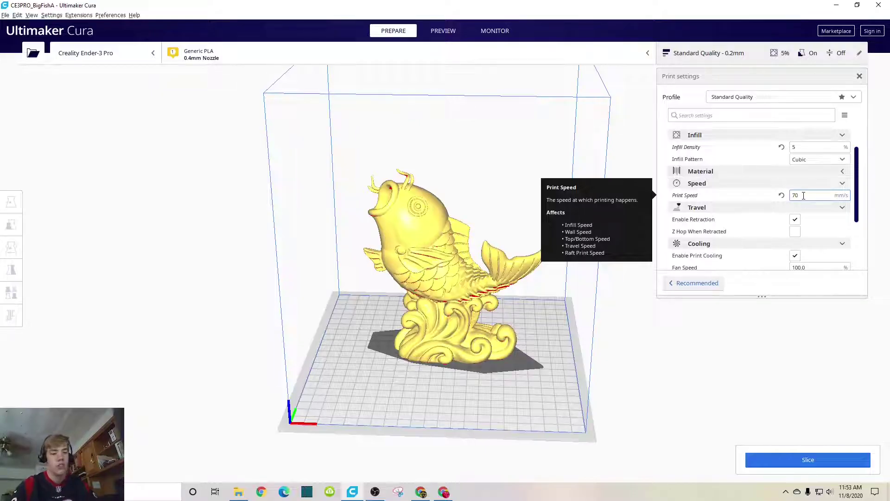
key(BackSpace)
text(40)
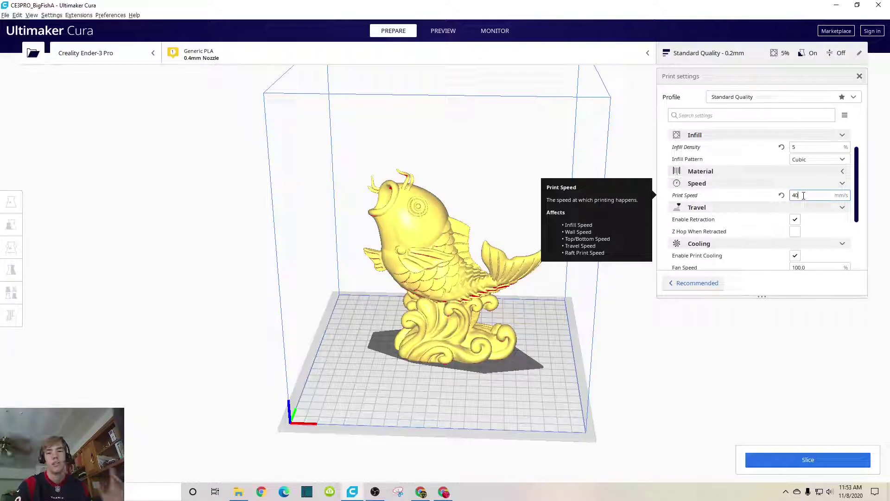
key(BackSpace)
key(BackSpace)
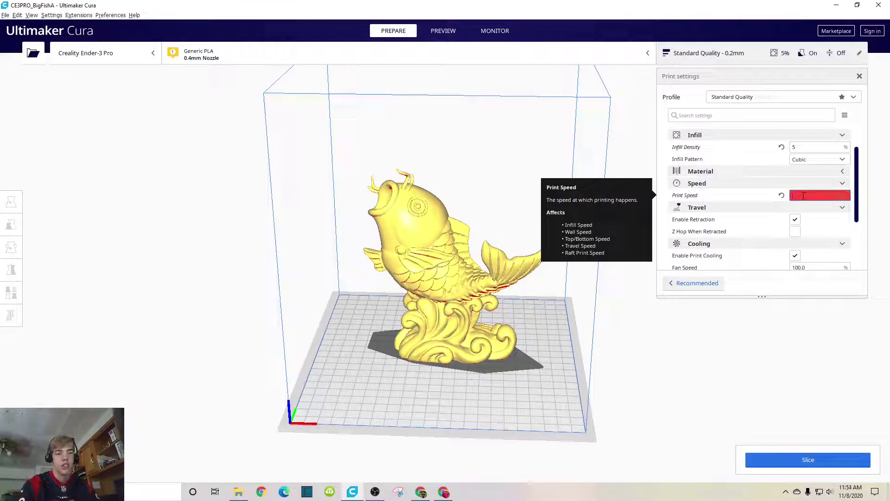
text(50)
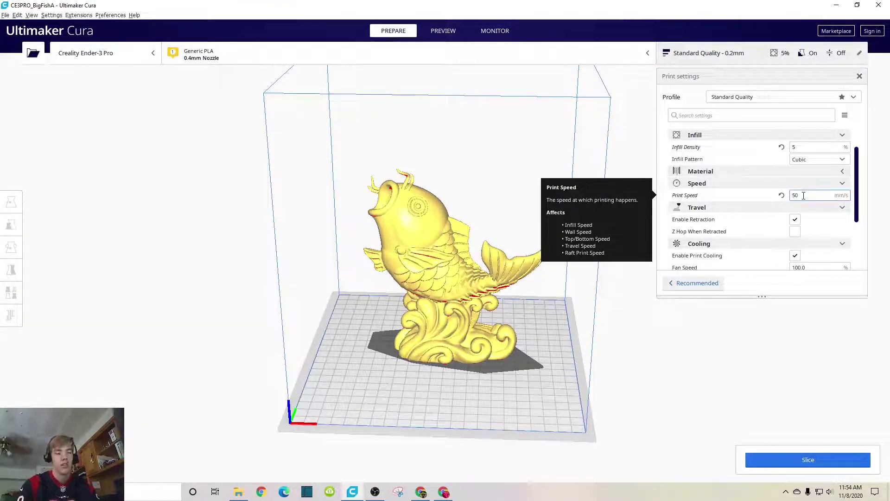
key(BackSpace)
text(100)
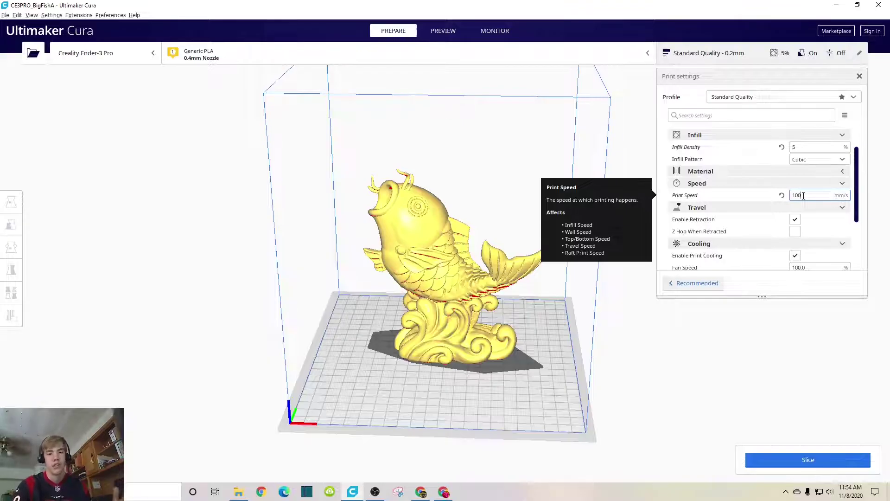
key(BackSpace)
key(BackSpace)
key(BackSpace)
text(70)
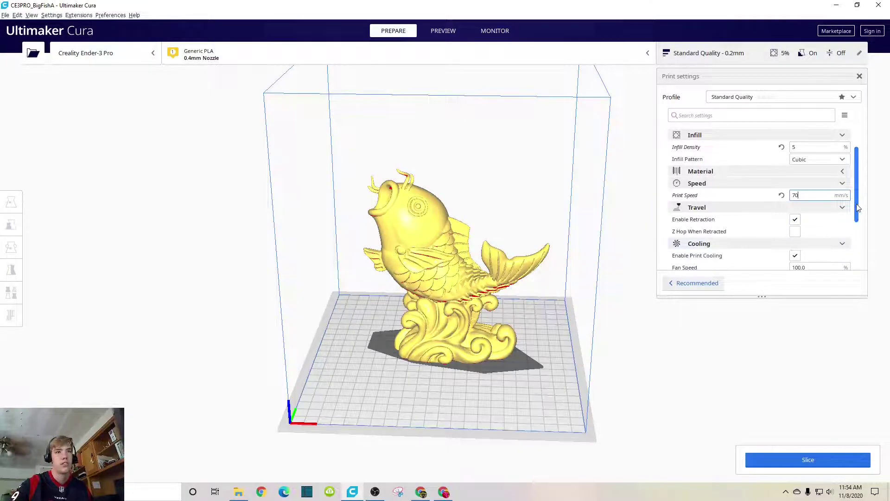
Scroll to the Travel section and enable Z Hop When Retracted.
scroll(789, 220, down, 2)
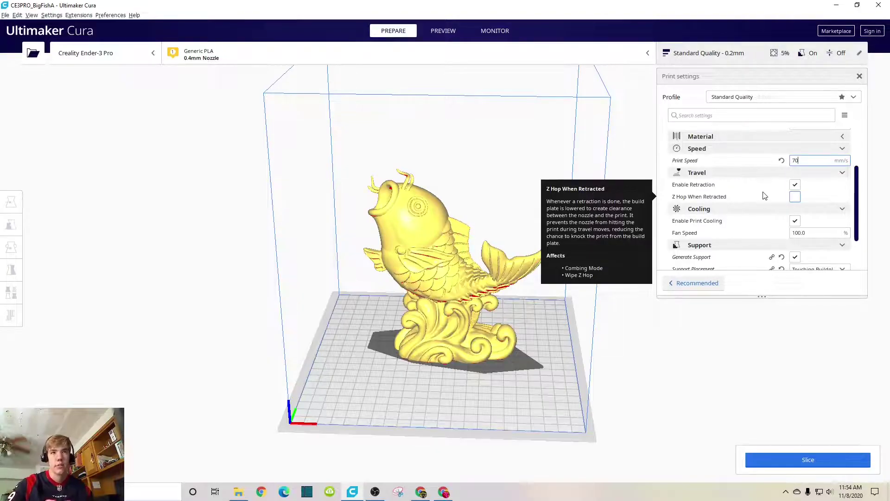
click(796, 198)
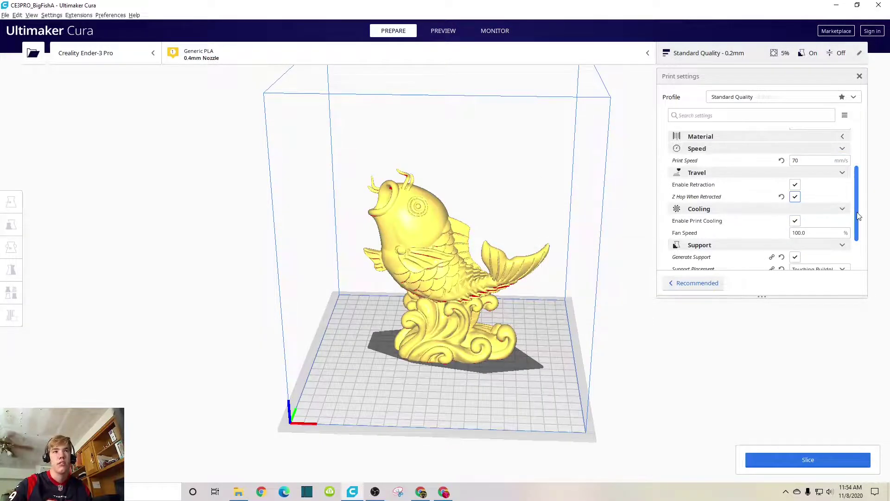
scroll(858, 217, down, 1)
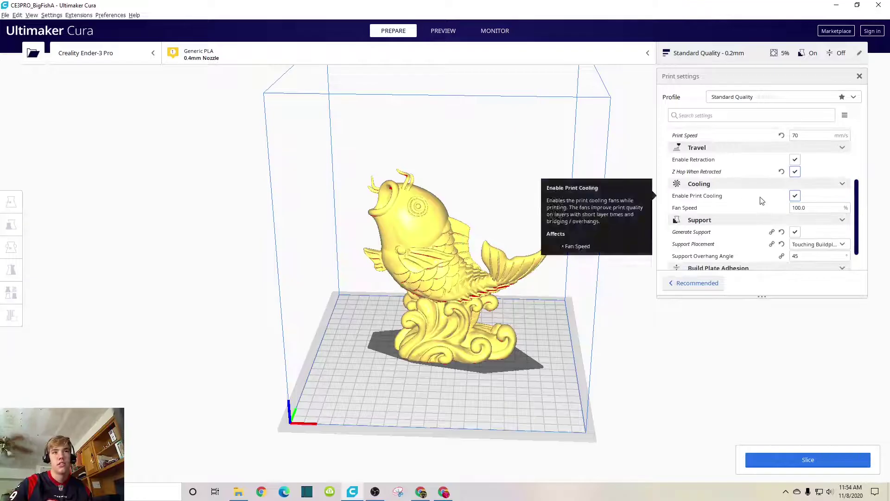
mouse_move(768, 209)
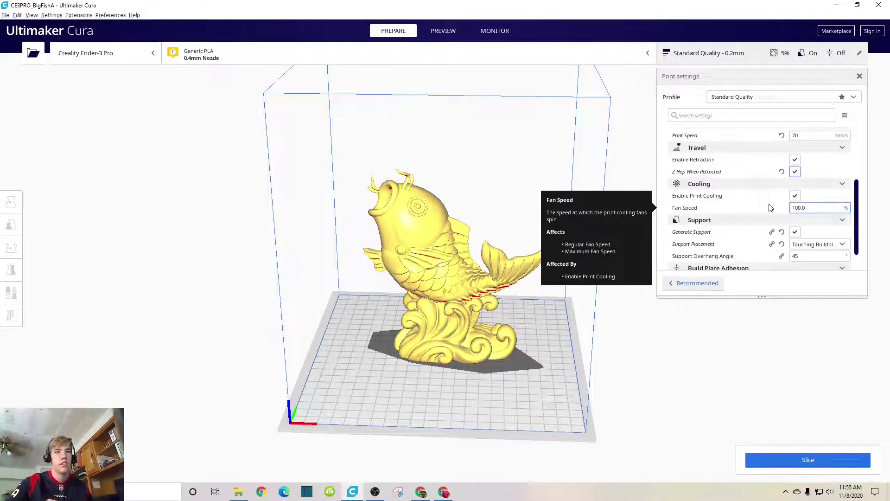
scroll(770, 208, down, 2)
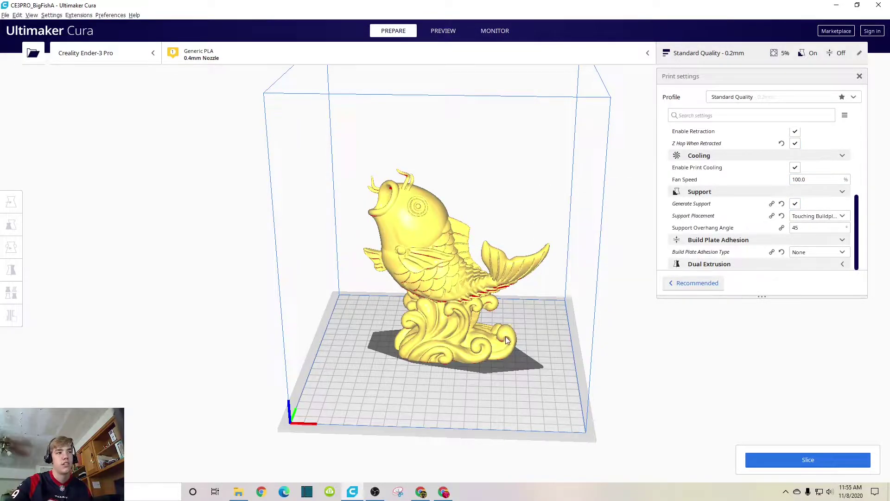
right_drag(510, 342, 528, 319)
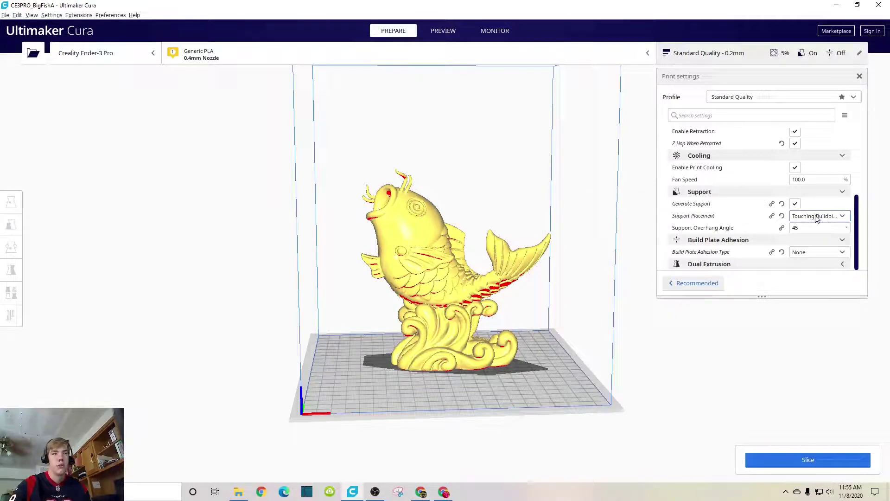
click(817, 218)
click(818, 227)
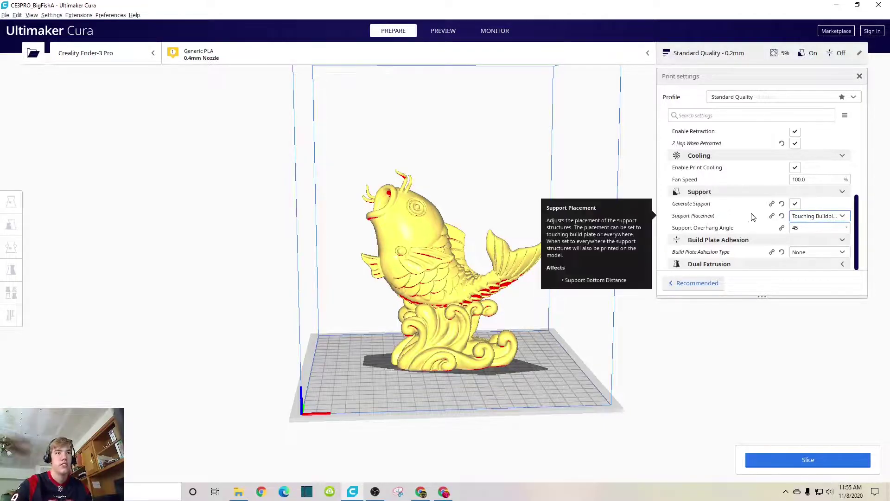
mouse_move(751, 253)
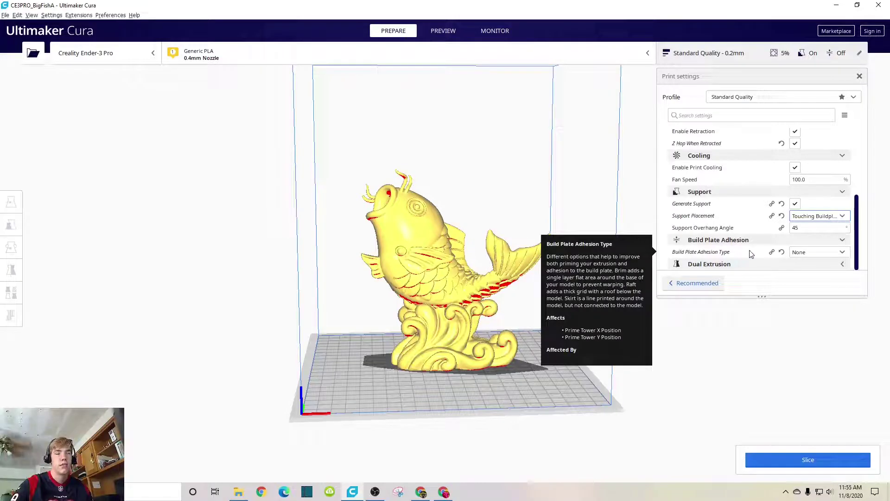
click(819, 255)
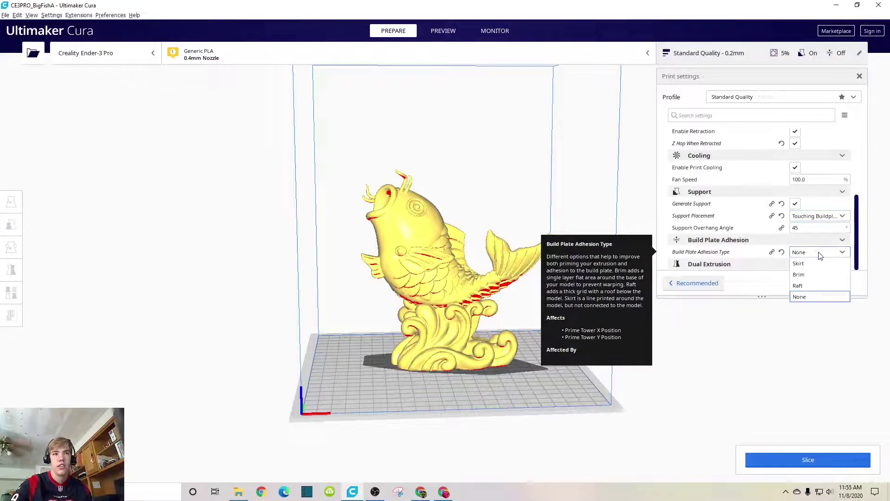
click(822, 296)
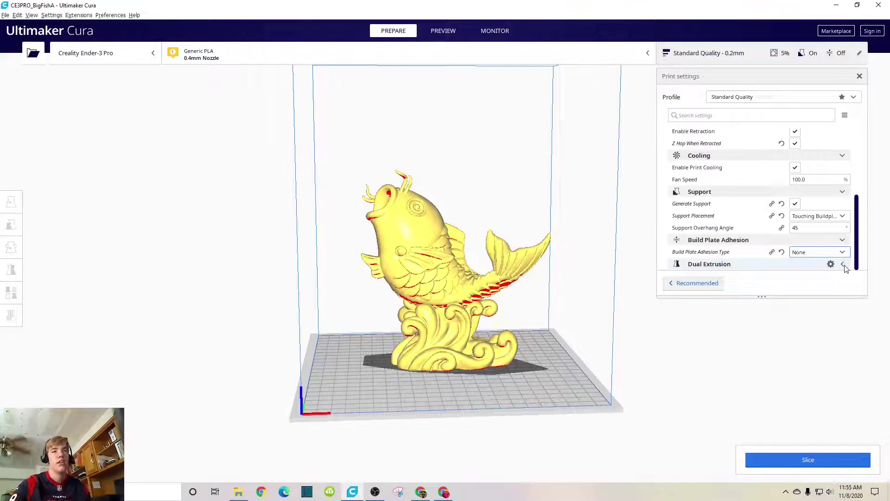
Close print settings, glance at Preview and Monitor, then slice the koi from Prepare.
scroll(844, 266, up, 5)
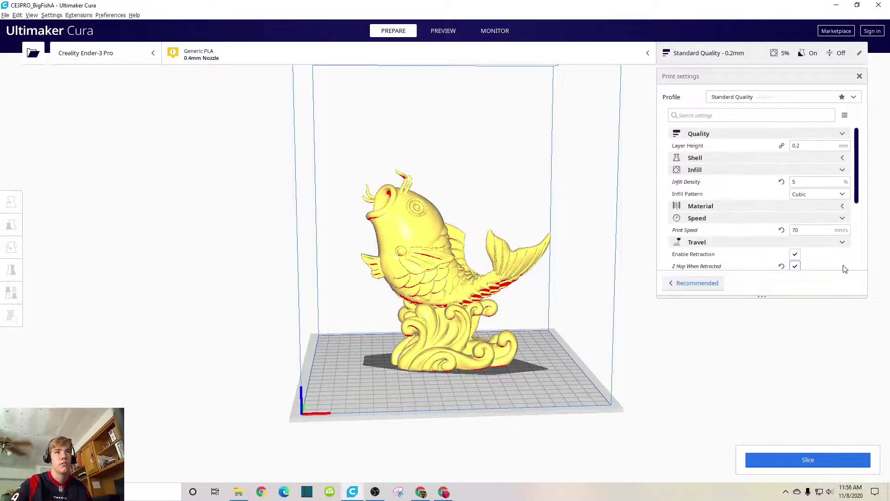
click(860, 76)
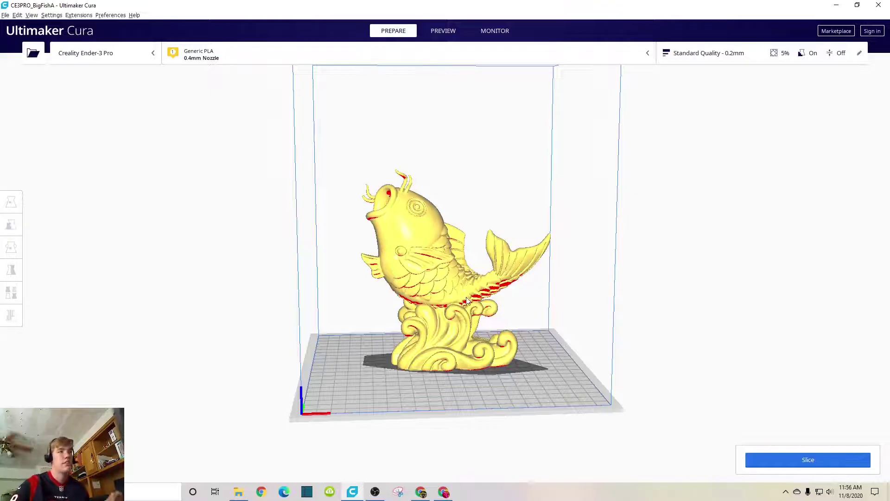
click(444, 31)
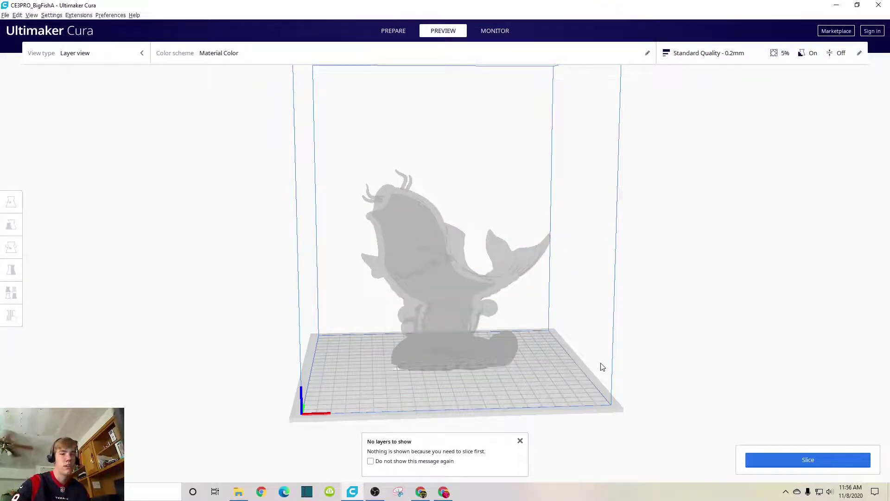
click(487, 30)
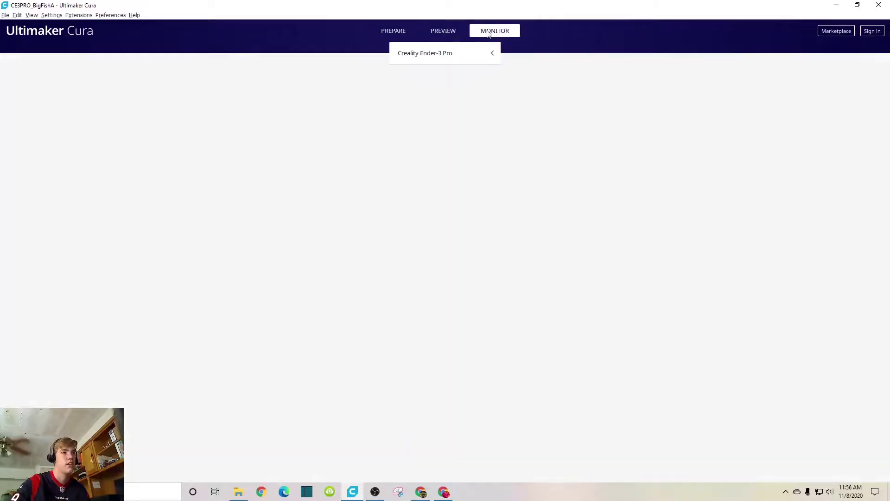
click(399, 30)
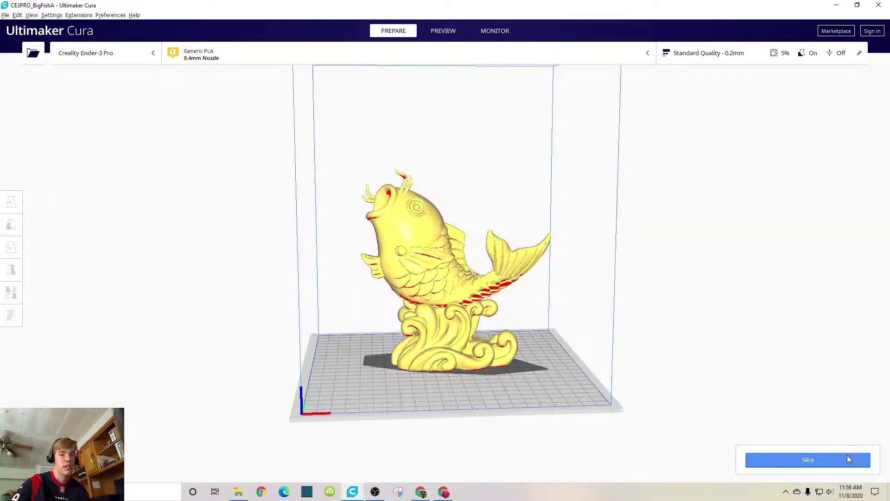
click(847, 456)
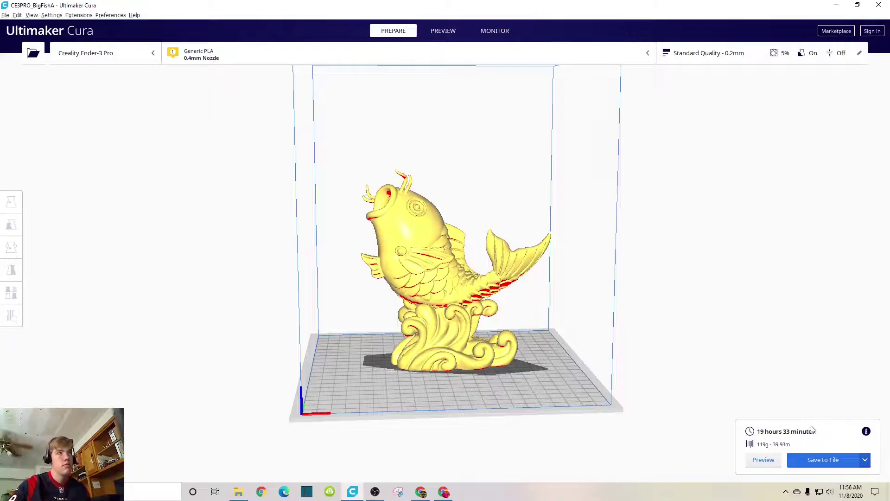
click(443, 31)
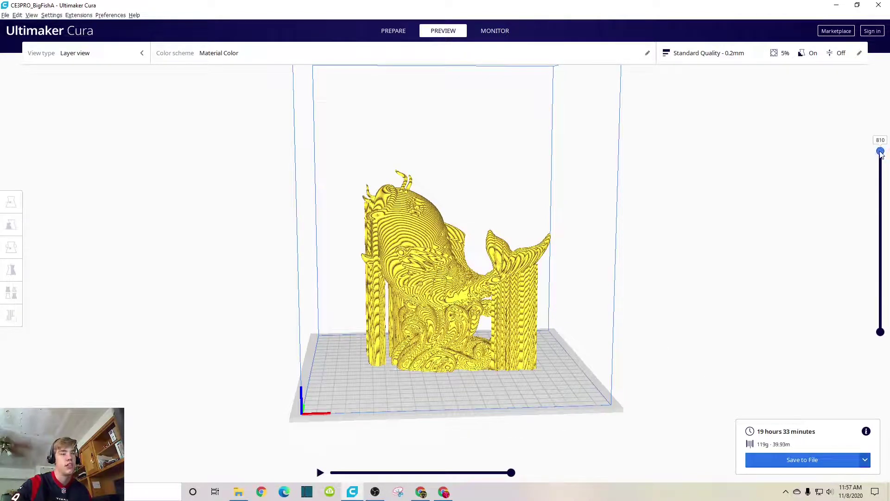
mouse_move(881, 154)
mouse_down()
mouse_move(878, 220)
mouse_move(877, 160)
mouse_up()
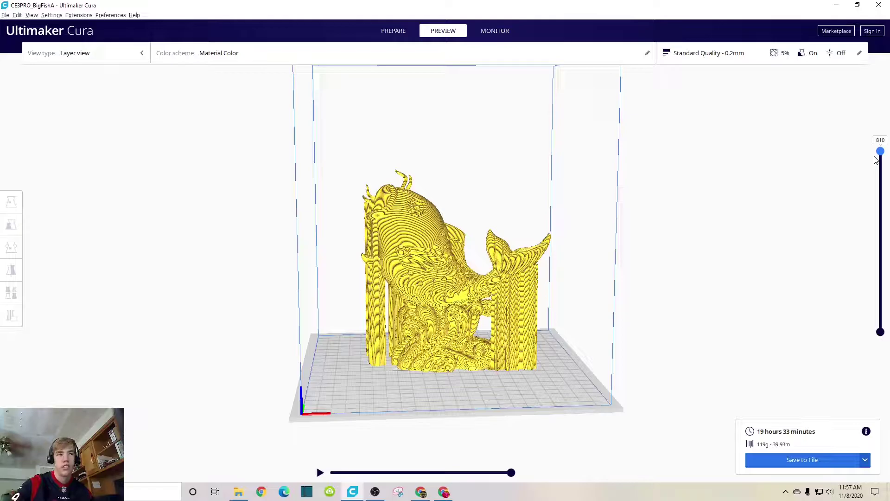
mouse_move(877, 162)
mouse_down()
mouse_move(886, 330)
mouse_move(881, 151)
mouse_up()
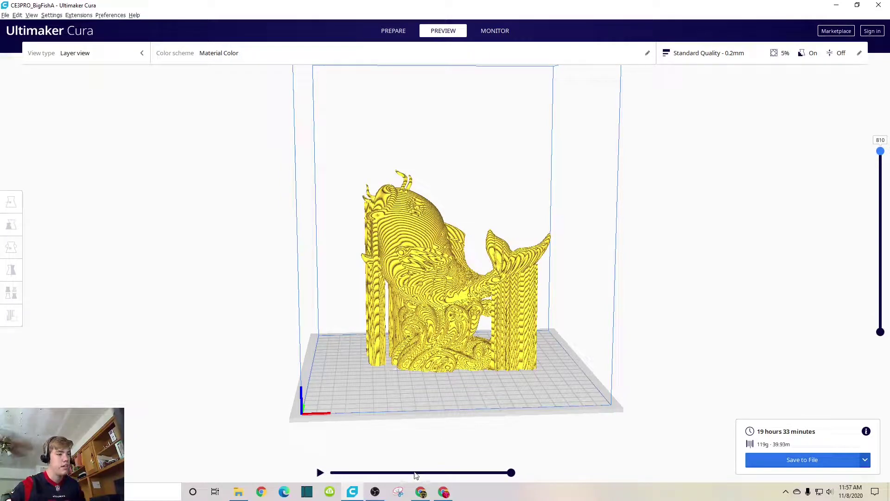
click(320, 473)
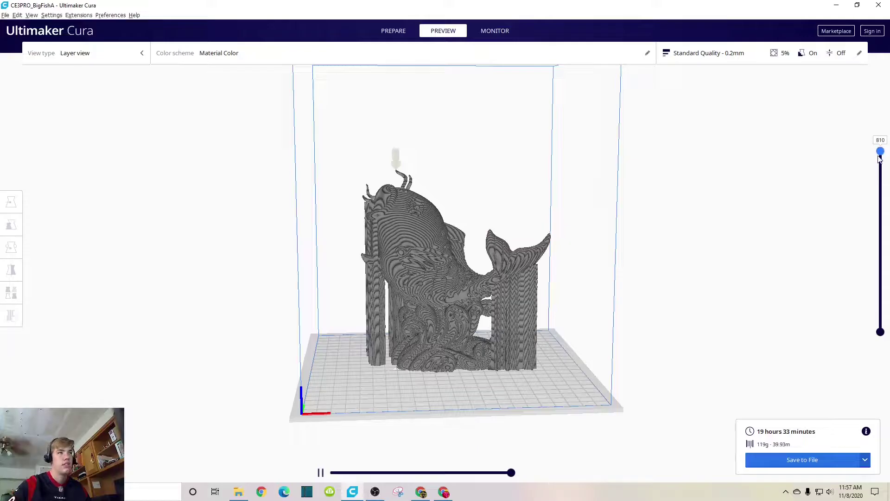
drag(880, 152, 873, 340)
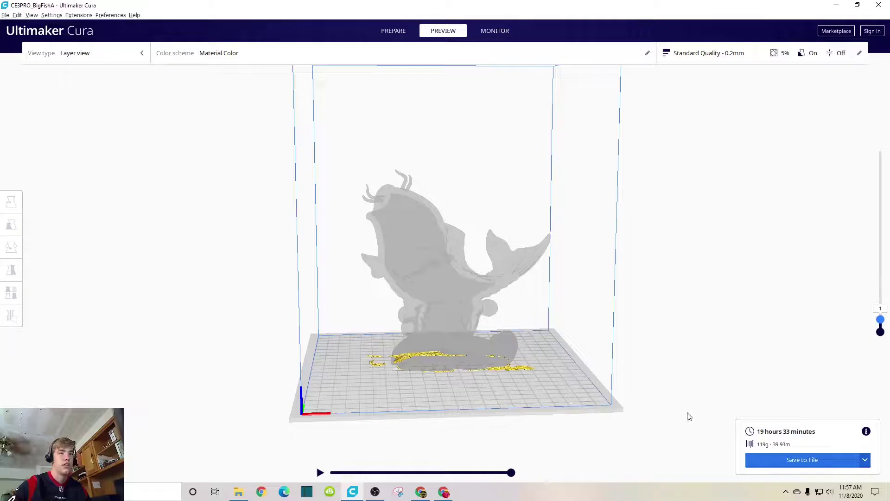
click(320, 473)
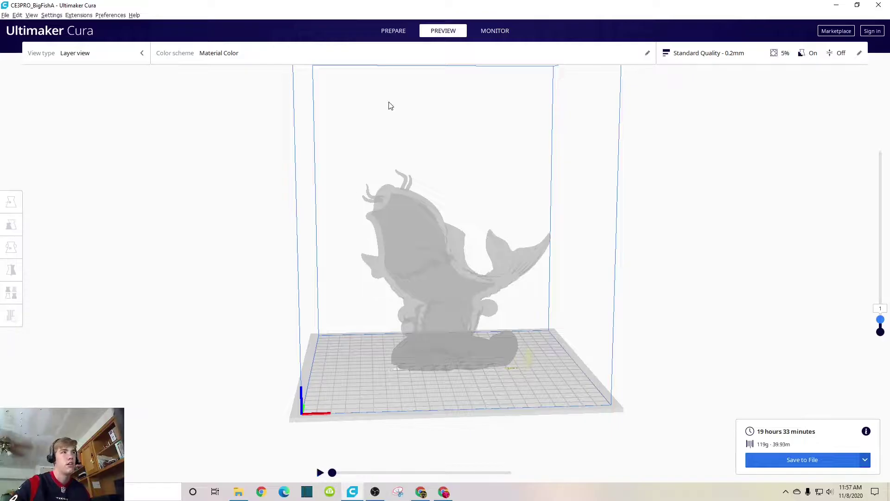
Return to the Prepare view and save CE3PRO_BigFishA.gcode to the removable drive CALLUMDANCE (E:).
click(392, 31)
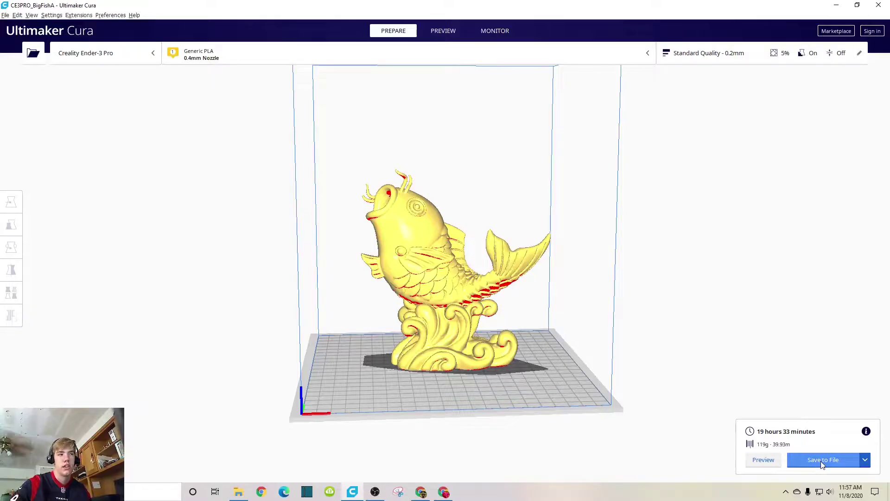
click(865, 460)
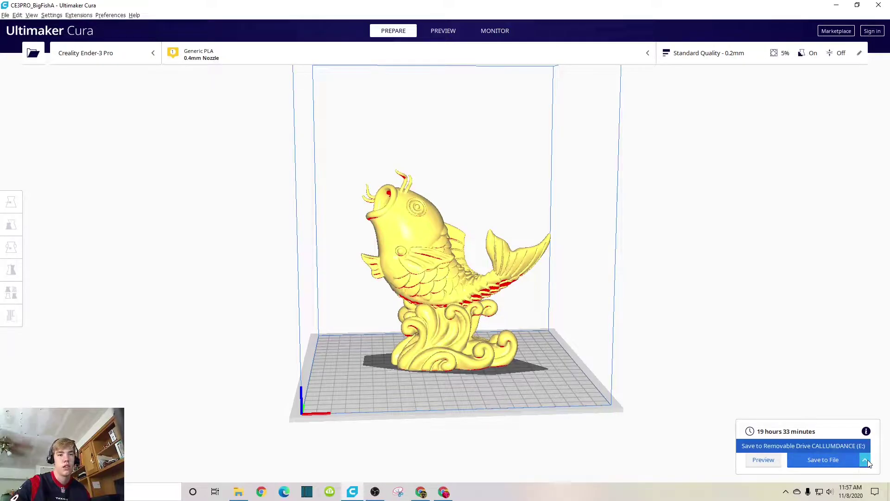
click(842, 447)
click(844, 461)
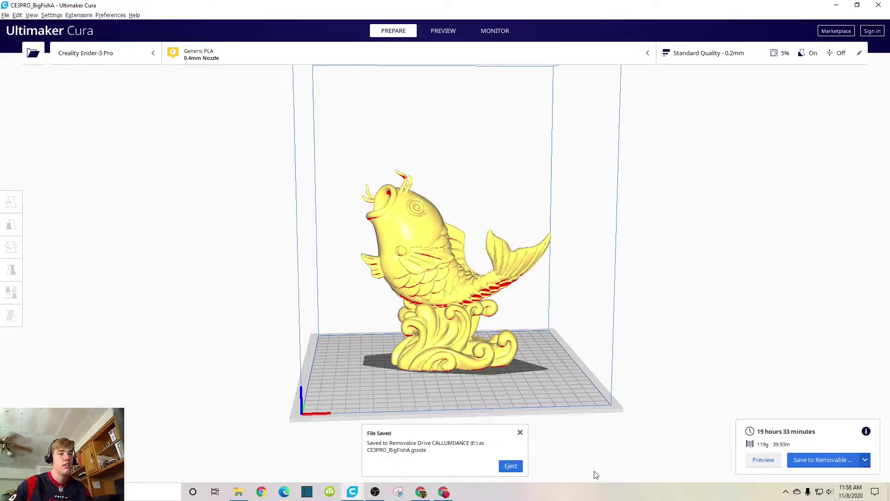